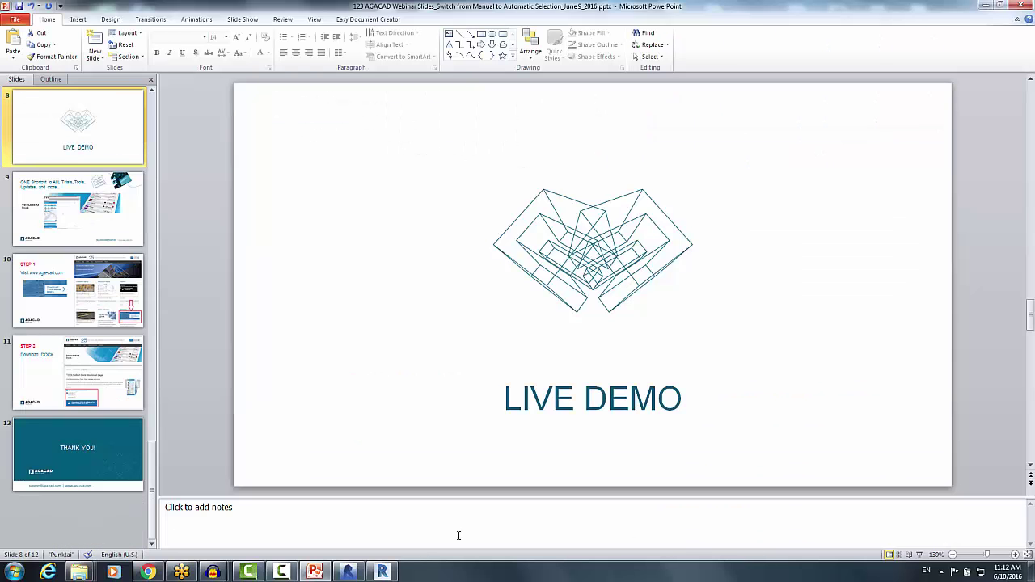
- Switch from the PowerPoint LIVE DEMO slide to the Revit project's Level 1 floor plan
{"action": "left_click", "coordinate": [383, 571]}
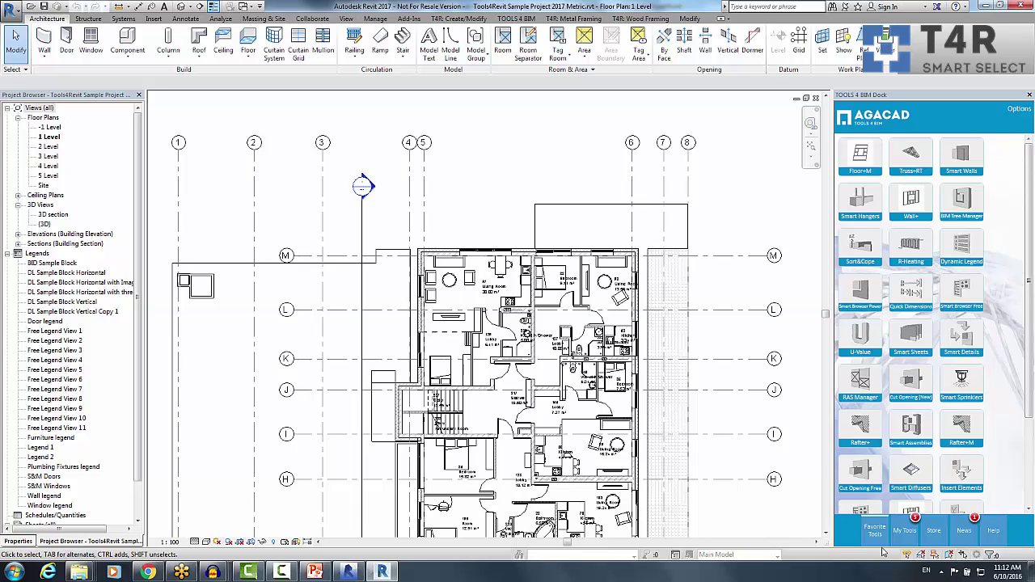
- Select every element inside Living Room 97 with Select Elements in Room/Space
{"action": "scroll", "coordinate": [1029, 200], "scroll_direction": "down", "scroll_amount": 3}
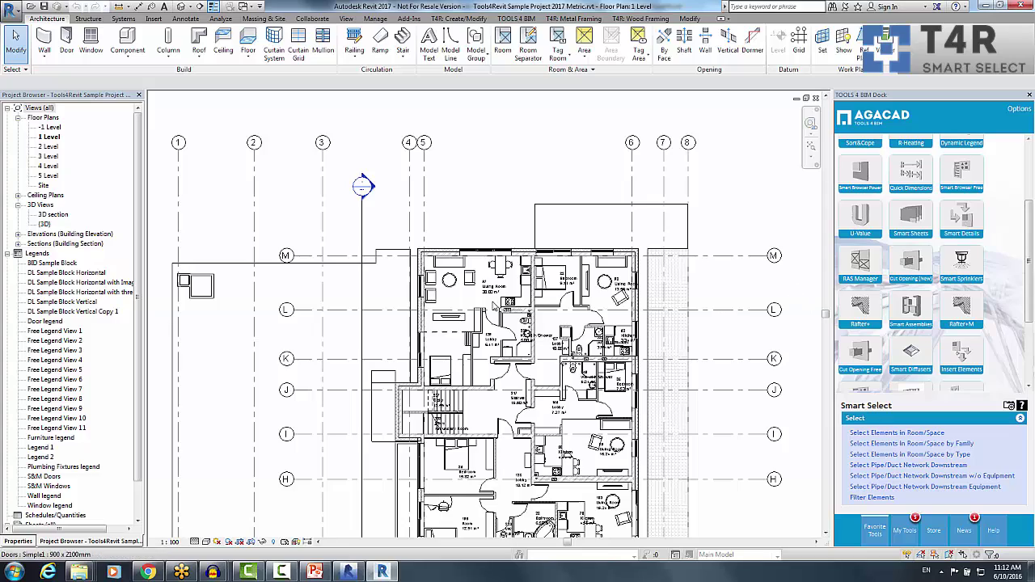
{"action": "scroll", "coordinate": [478, 288], "scroll_direction": "up", "scroll_amount": 5}
{"action": "mouse_move", "coordinate": [449, 283]}
{"action": "middle_mouse_down"}
{"action": "mouse_move", "coordinate": [474, 301]}
{"action": "mouse_move", "coordinate": [447, 285]}
{"action": "middle_mouse_up"}
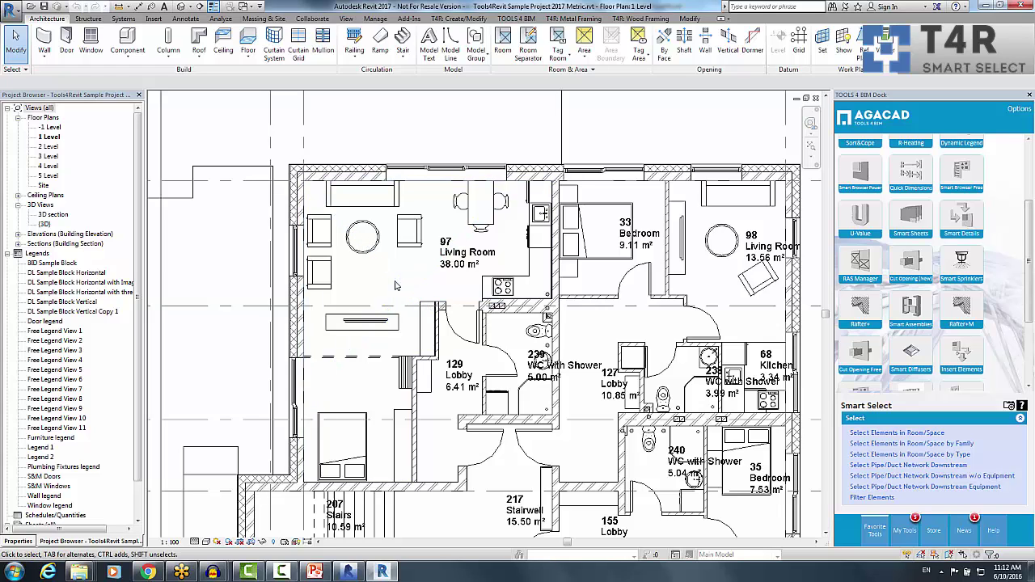
{"action": "scroll", "coordinate": [395, 285], "scroll_direction": "up", "scroll_amount": 1}
{"action": "left_click", "coordinate": [915, 435]}
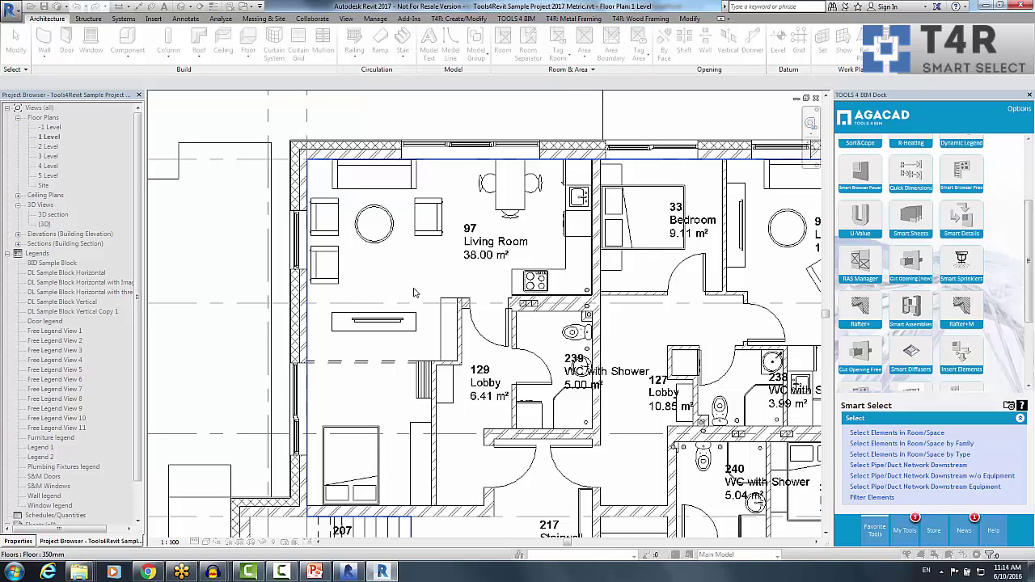
{"action": "left_click", "coordinate": [428, 242]}
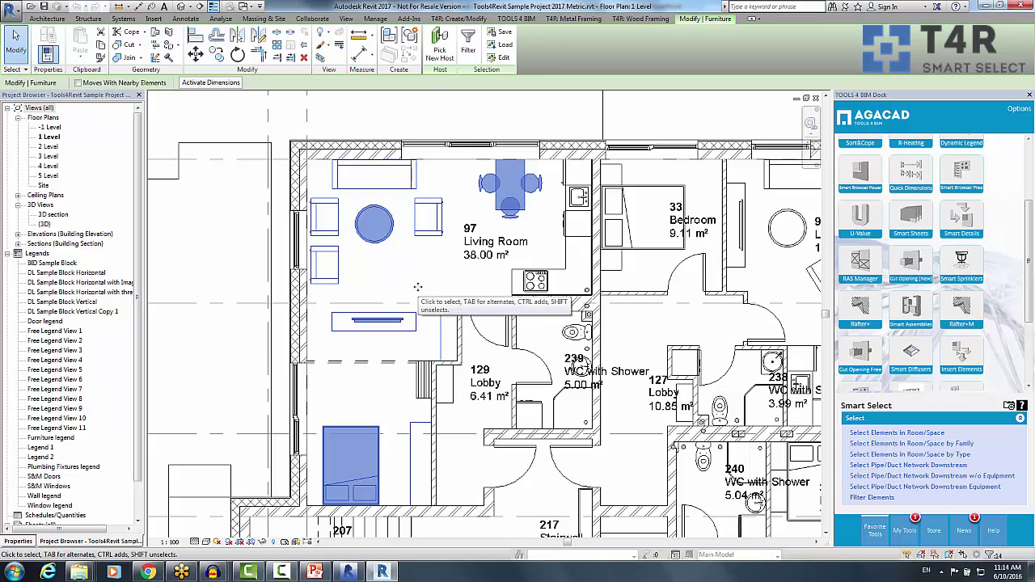
- Review the 14 selected furniture items by category, then clear the selection
{"action": "left_click", "coordinate": [18, 540]}
{"action": "left_click", "coordinate": [79, 150]}
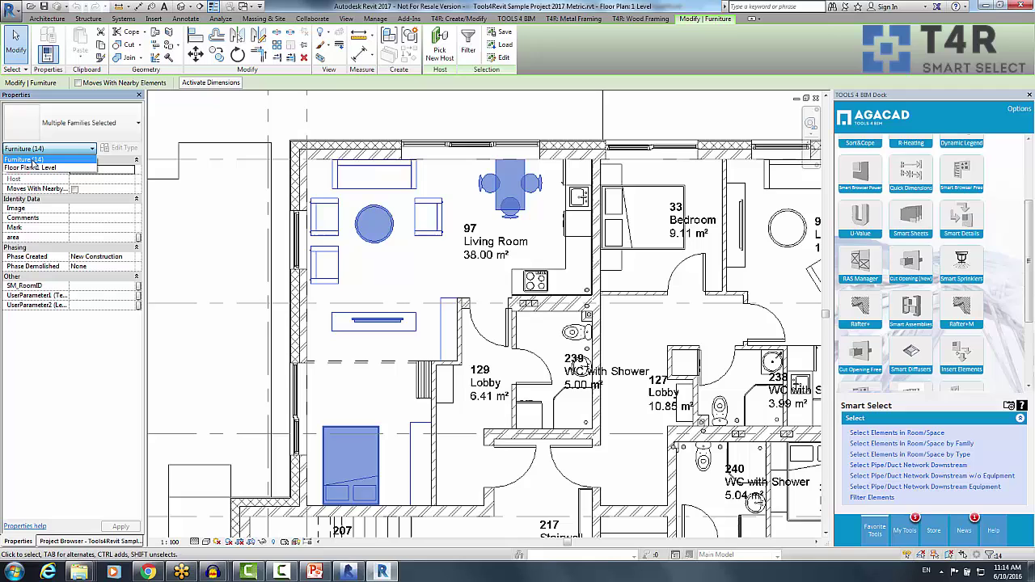
{"action": "left_click", "coordinate": [201, 244]}
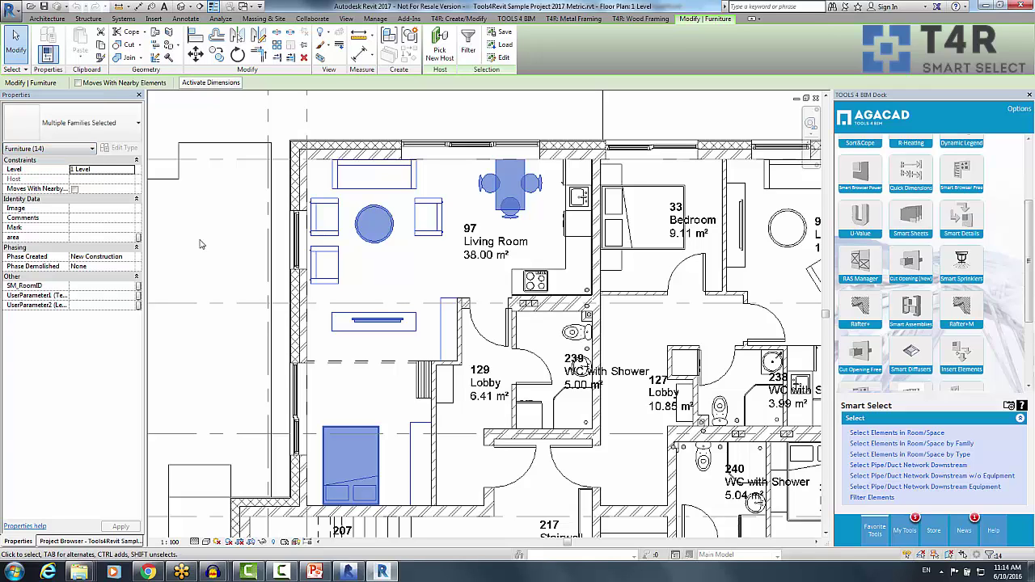
{"action": "left_click", "coordinate": [201, 244]}
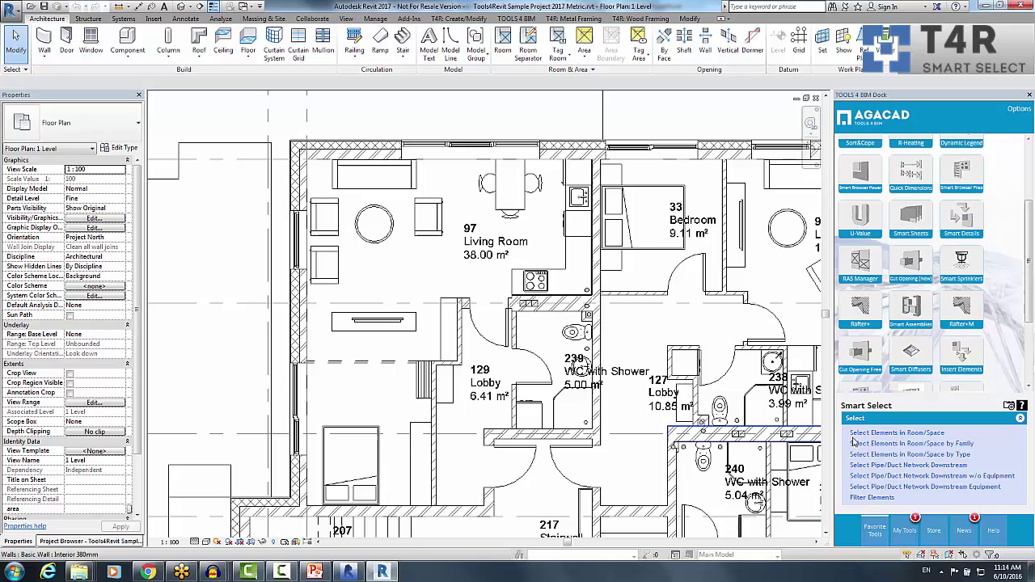
- Select all four Chair - Design chairs in Living Room 97 by family from one chair
{"action": "left_click", "coordinate": [959, 447]}
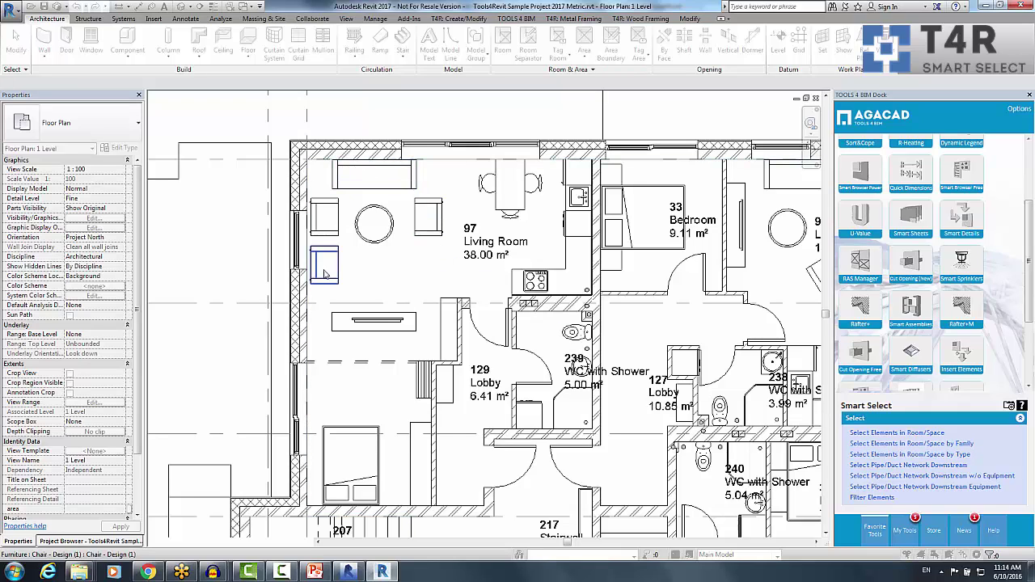
{"action": "left_click", "coordinate": [430, 236]}
{"action": "scroll", "coordinate": [388, 194], "scroll_direction": "up", "scroll_amount": 5}
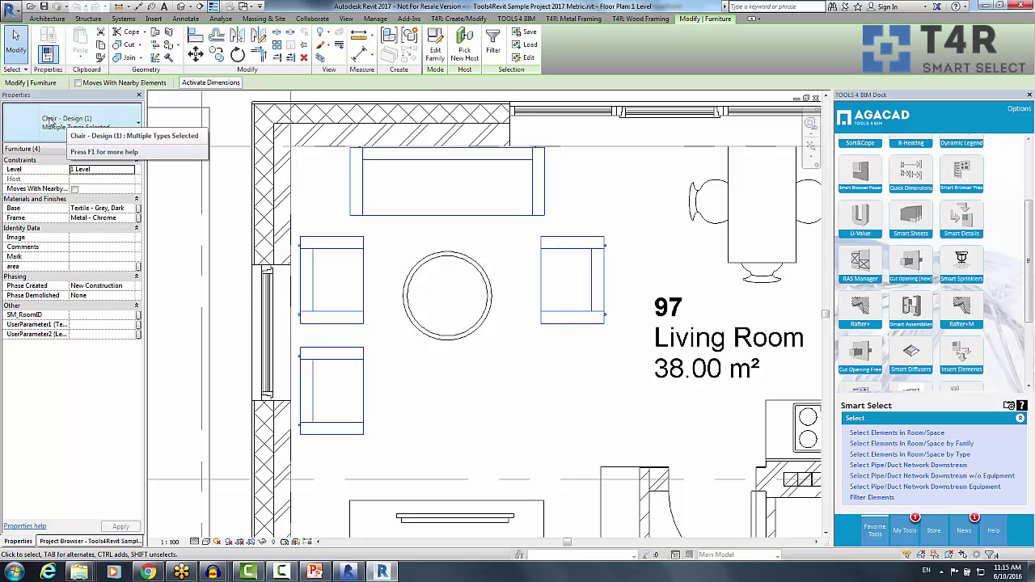
- Clear the chair selection and zoom back out to the apartment plan
{"action": "left_click", "coordinate": [489, 391]}
{"action": "scroll", "coordinate": [489, 391], "scroll_direction": "down", "scroll_amount": 3}
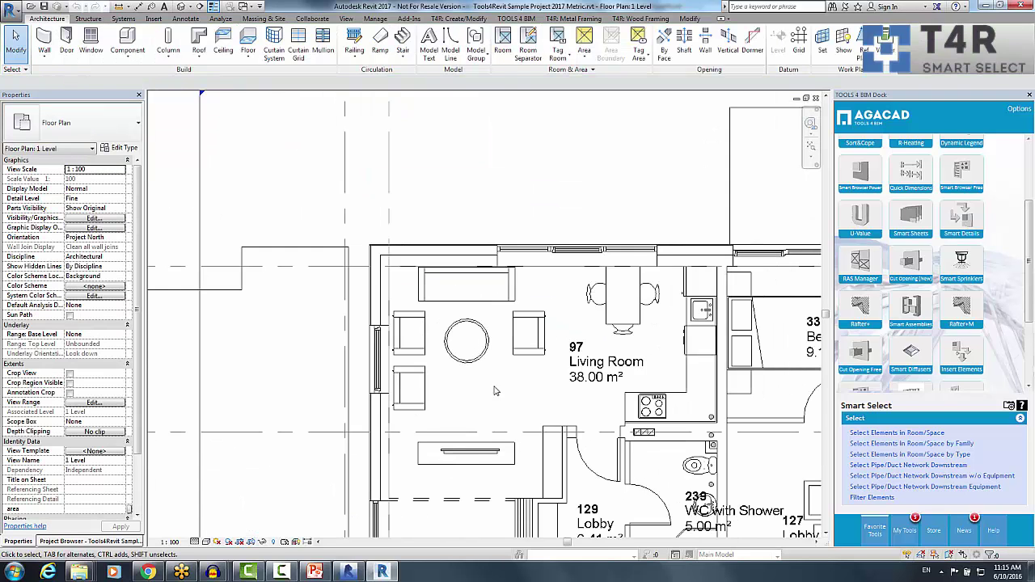
{"action": "middle_click_drag", "start_coordinate": [503, 390], "coordinate": [415, 261]}
{"action": "scroll", "coordinate": [409, 260], "scroll_direction": "down", "scroll_amount": 1}
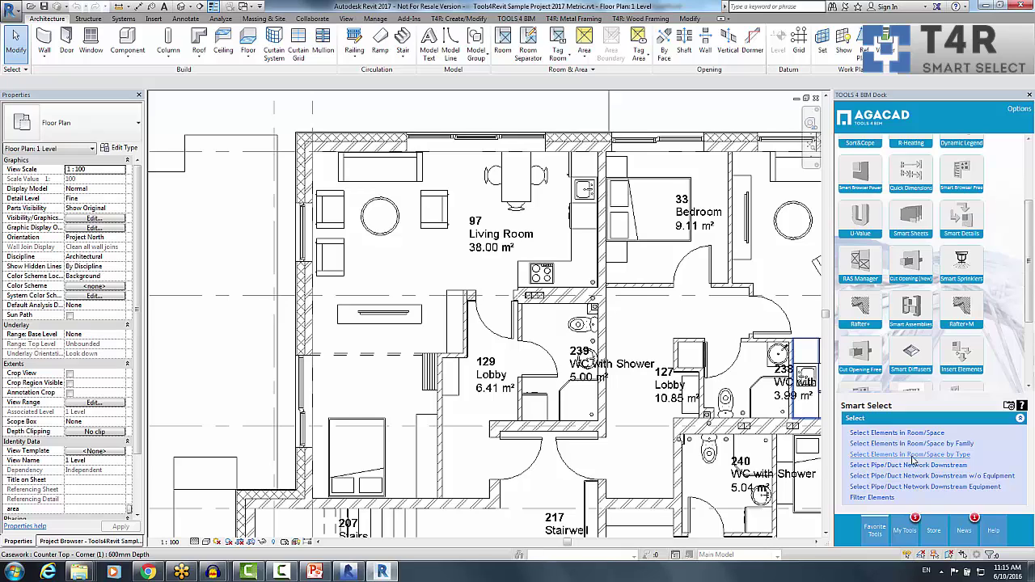
- Select the three Chair - Design (1) armchairs by type, inspect the type list, then deselect
{"action": "left_click", "coordinate": [963, 457]}
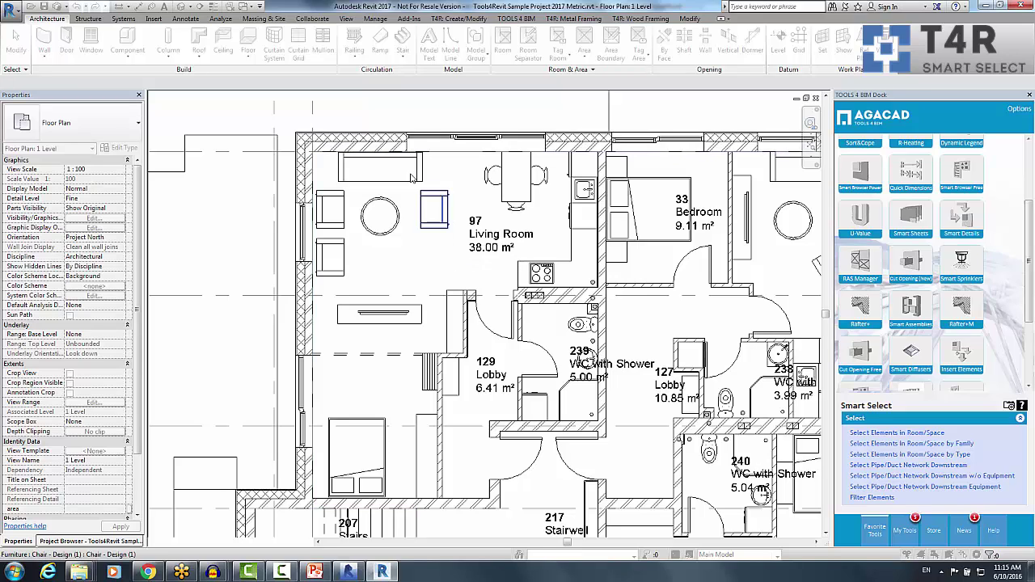
{"action": "left_click", "coordinate": [333, 229]}
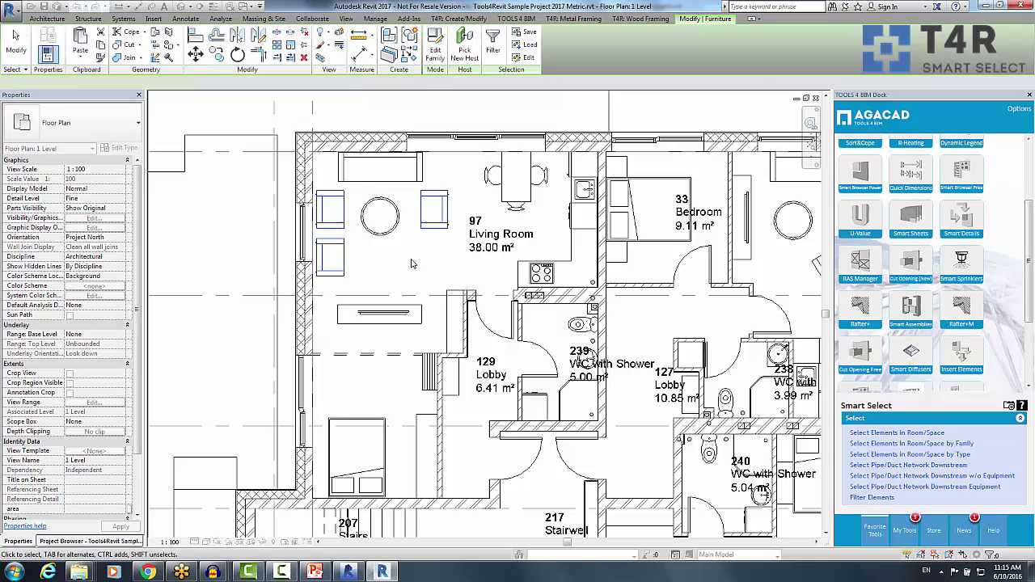
{"action": "scroll", "coordinate": [408, 235], "scroll_direction": "up", "scroll_amount": 4}
{"action": "middle_click_drag", "start_coordinate": [383, 299], "coordinate": [468, 333]}
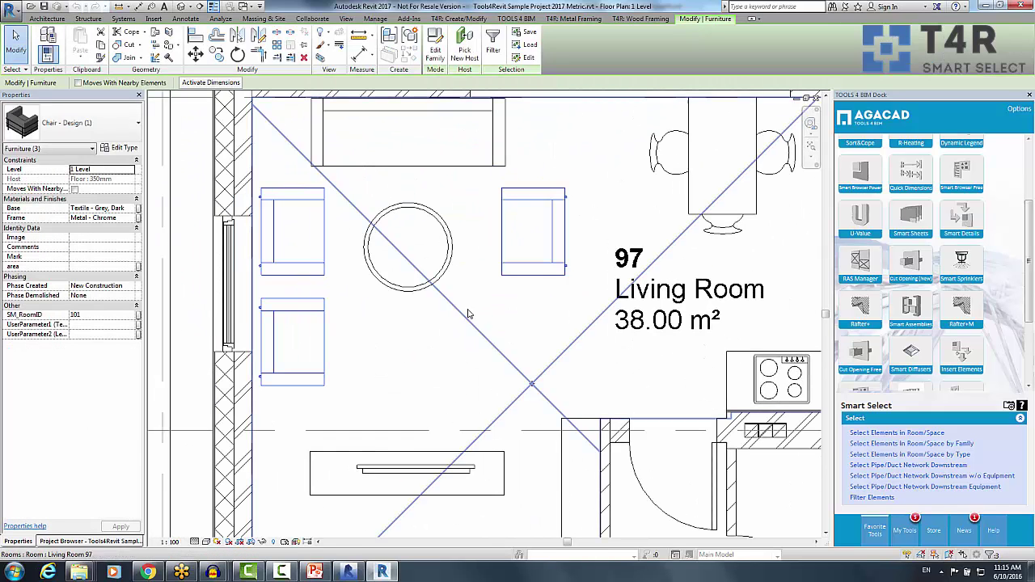
{"action": "left_click", "coordinate": [128, 121]}
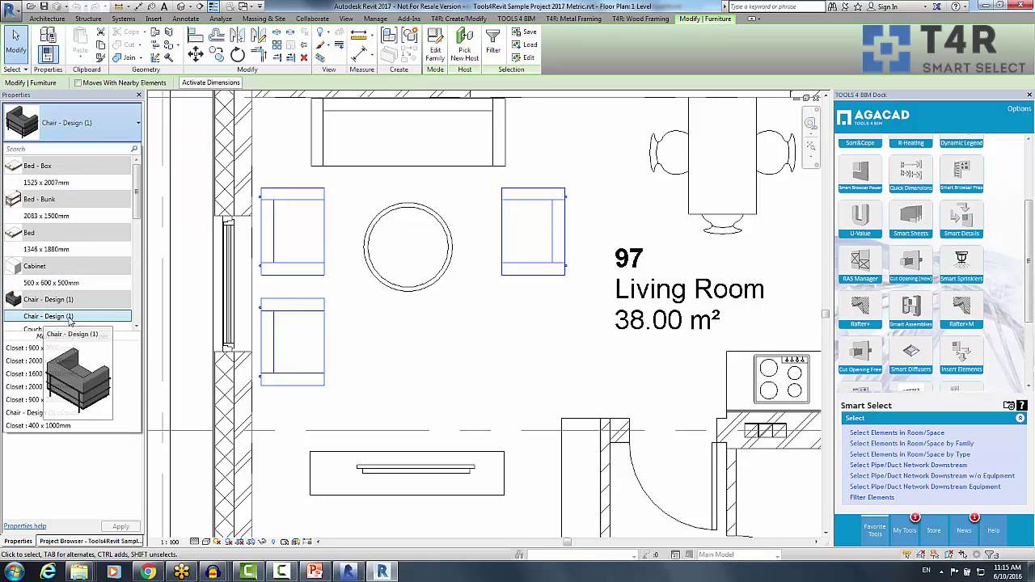
{"action": "left_click", "coordinate": [482, 321]}
{"action": "scroll", "coordinate": [460, 366], "scroll_direction": "down", "scroll_amount": 5}
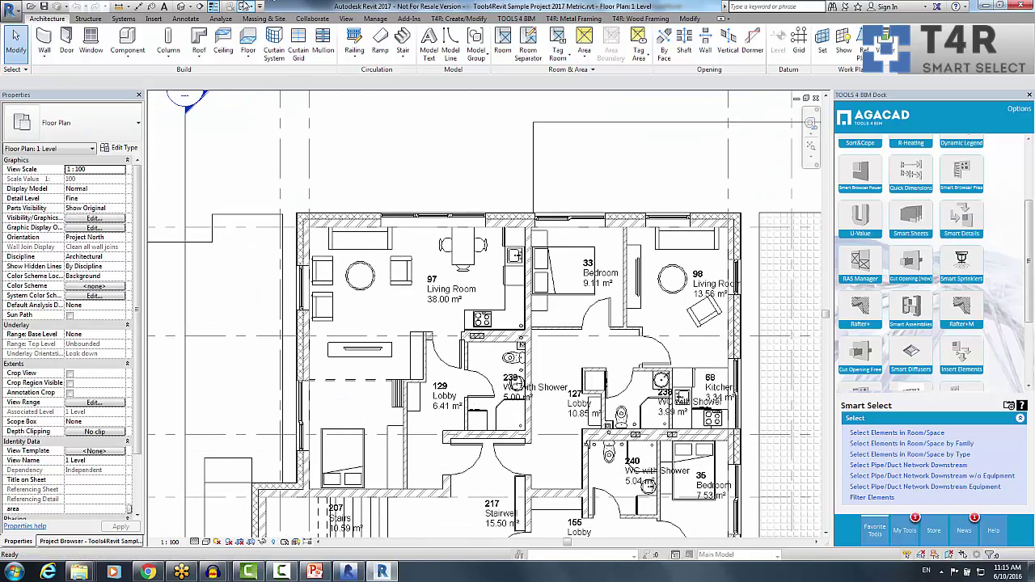
- Switch to the MEP_project 2017 floor plan
{"action": "left_click", "coordinate": [244, 6]}
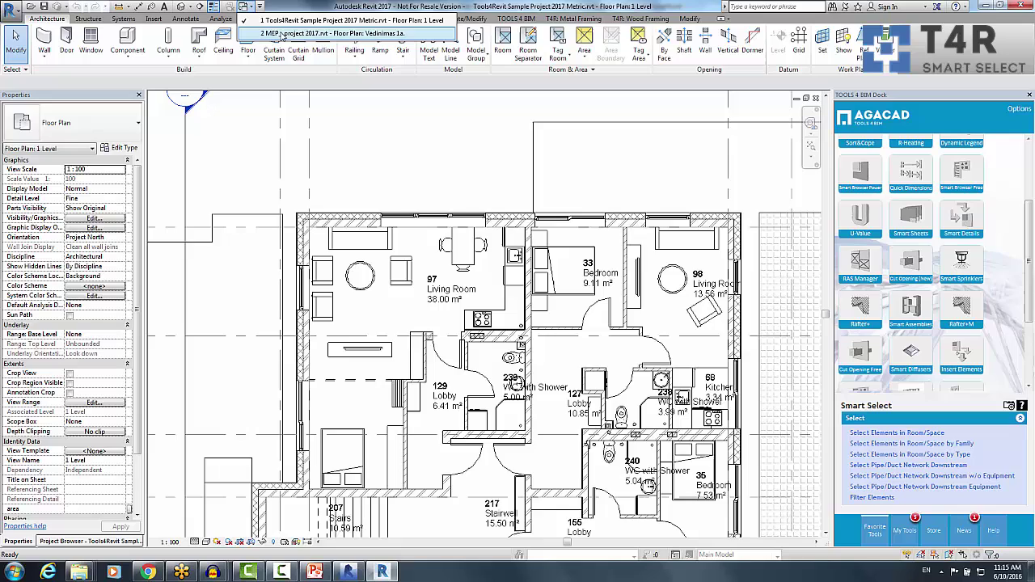
{"action": "left_click", "coordinate": [281, 34]}
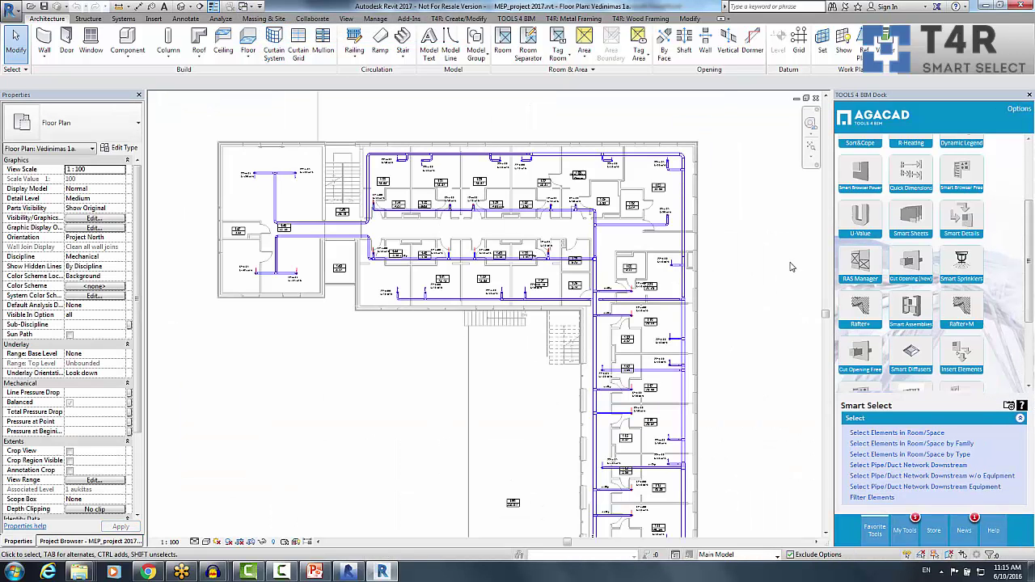
{"action": "scroll", "coordinate": [778, 257], "scroll_direction": "down", "scroll_amount": 1}
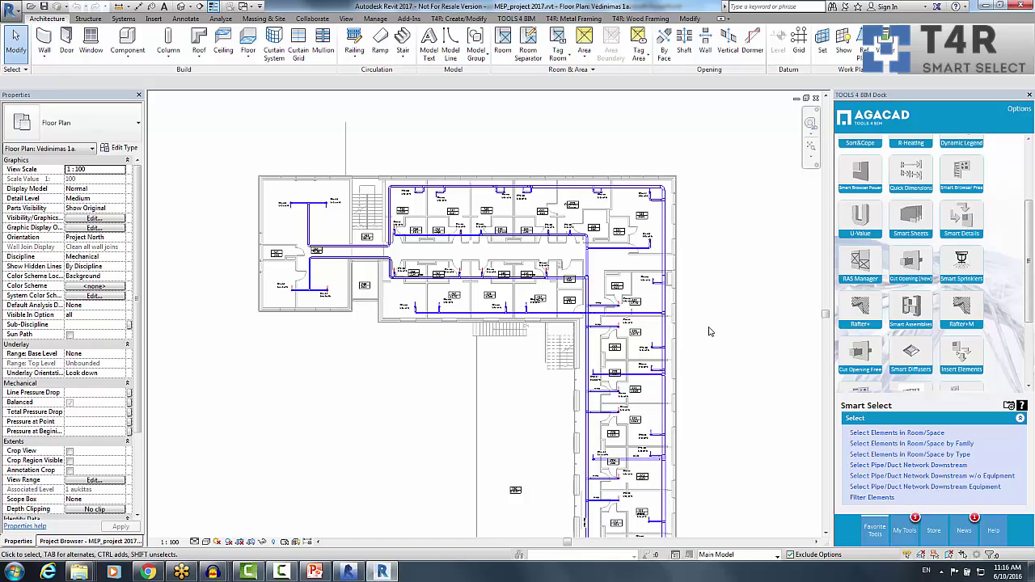
{"action": "scroll", "coordinate": [708, 332], "scroll_direction": "up", "scroll_amount": 2}
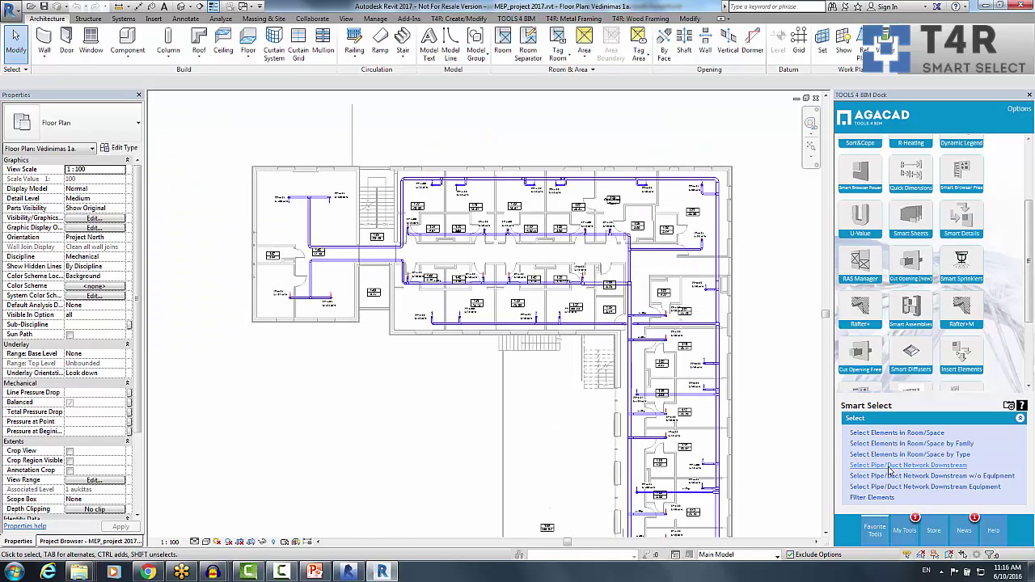
- Select the 142-element downstream supply-air duct network from one duct and check its categories
{"action": "left_click", "coordinate": [922, 468]}
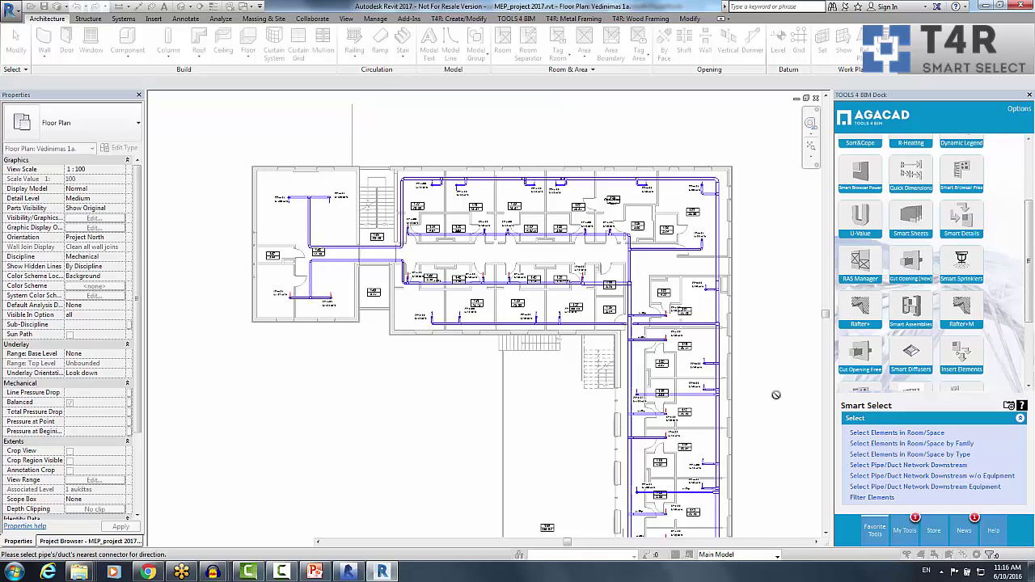
{"action": "middle_click_drag", "start_coordinate": [775, 395], "coordinate": [737, 369]}
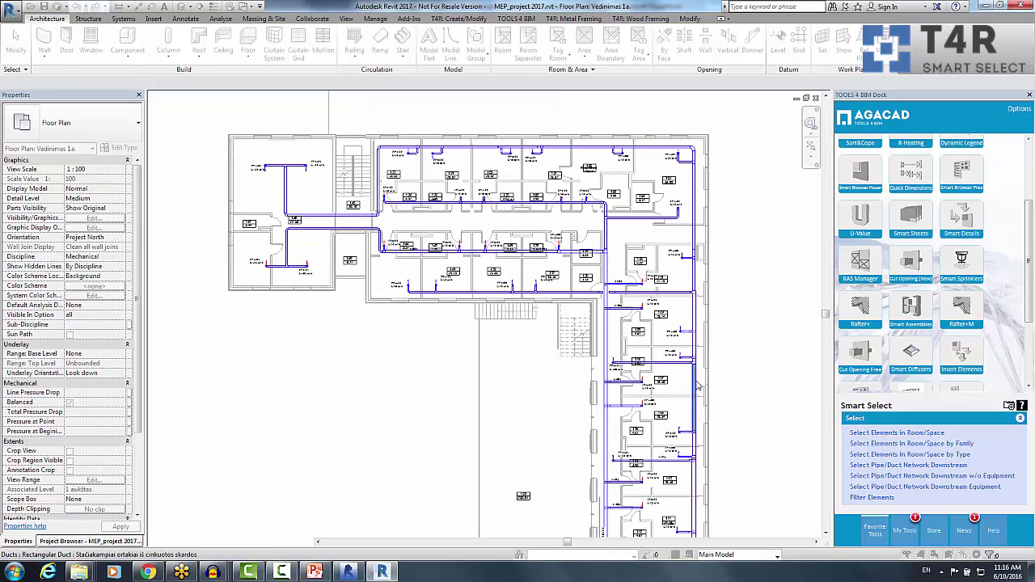
{"action": "left_click", "coordinate": [696, 387]}
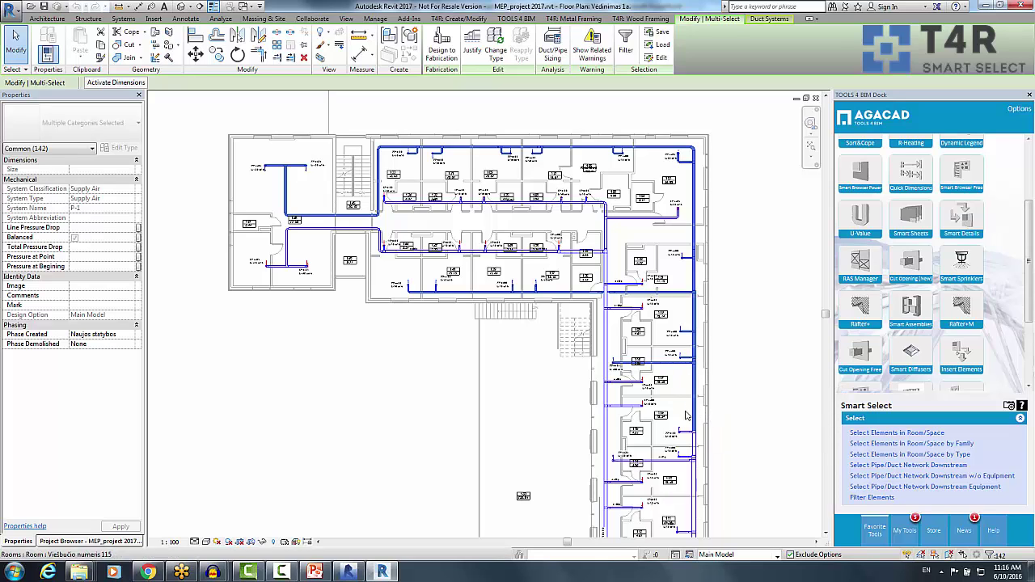
{"action": "scroll", "coordinate": [647, 307], "scroll_direction": "up", "scroll_amount": 5}
{"action": "middle_click_drag", "start_coordinate": [558, 218], "coordinate": [1031, 331]}
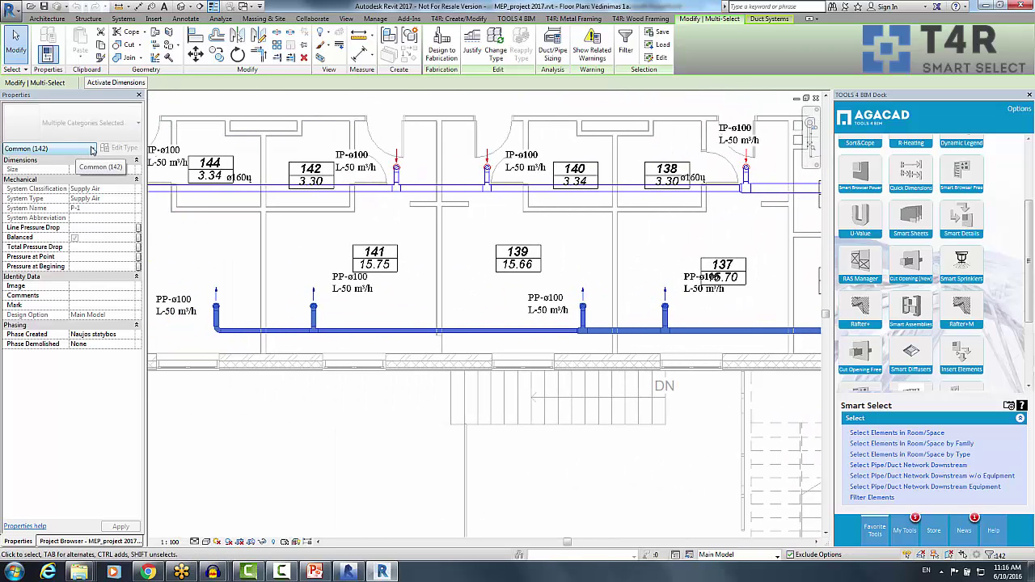
{"action": "left_click", "coordinate": [91, 150]}
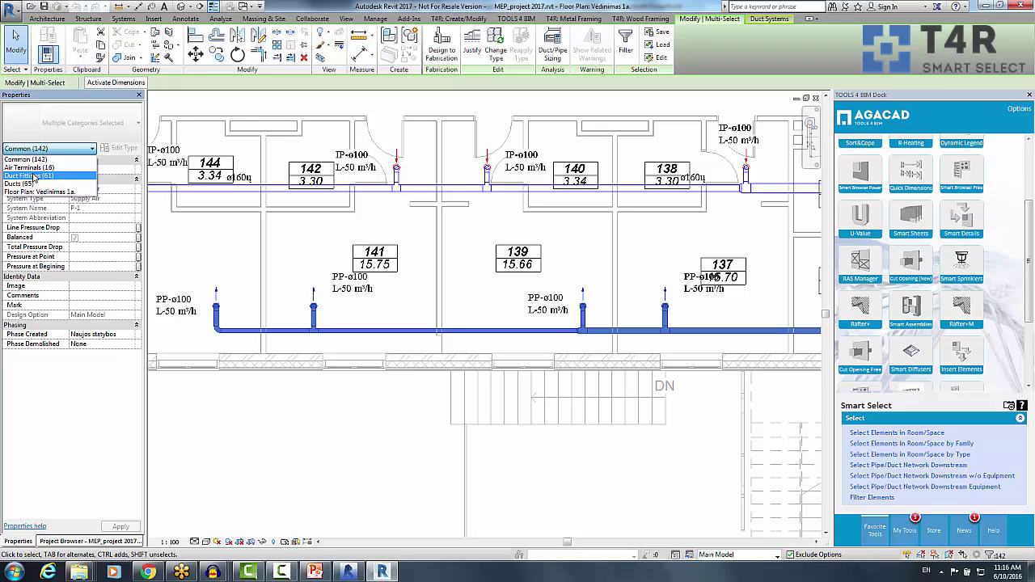
{"action": "scroll", "coordinate": [282, 388], "scroll_direction": "down", "scroll_amount": 6}
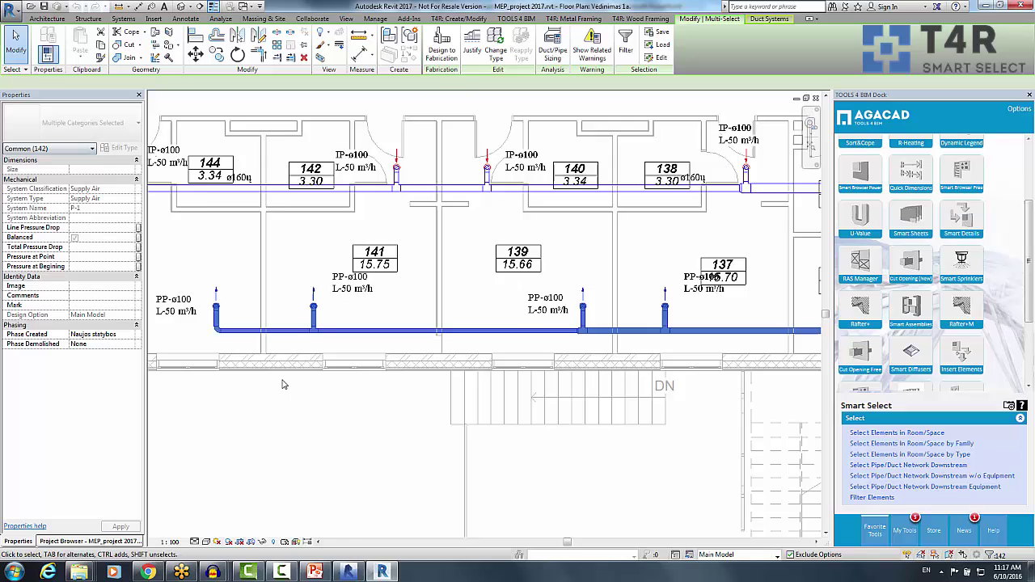
- Clear the duct network selection and end the connector picking prompt
{"action": "left_click", "coordinate": [720, 335]}
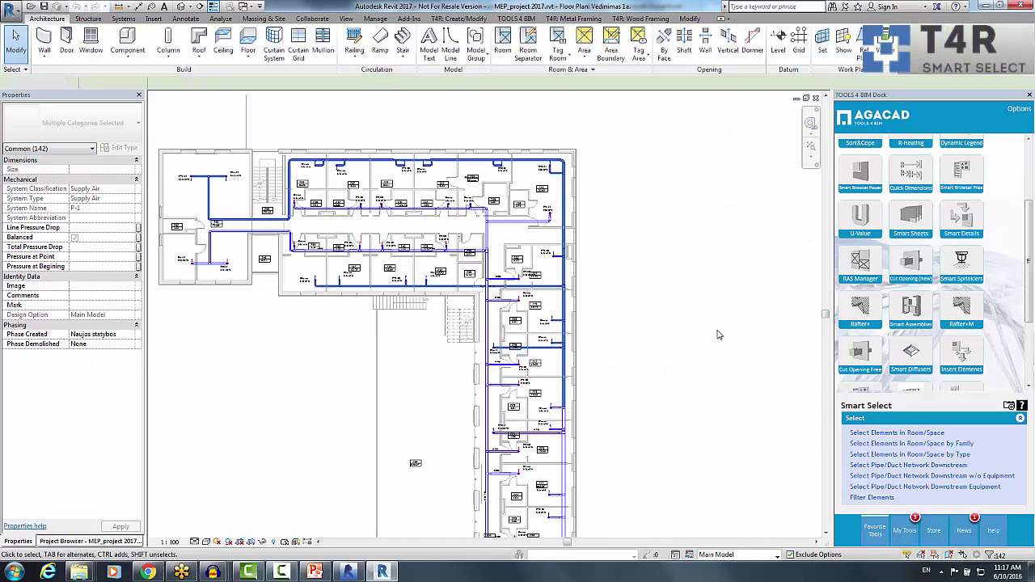
{"action": "middle_click_drag", "start_coordinate": [746, 325], "coordinate": [779, 316]}
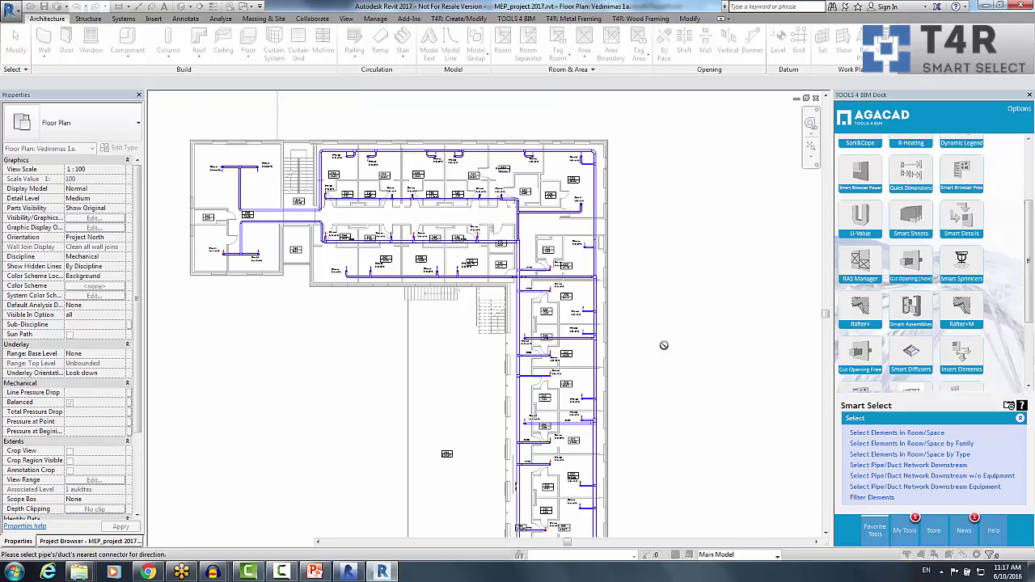
{"action": "key", "text": "Escape"}
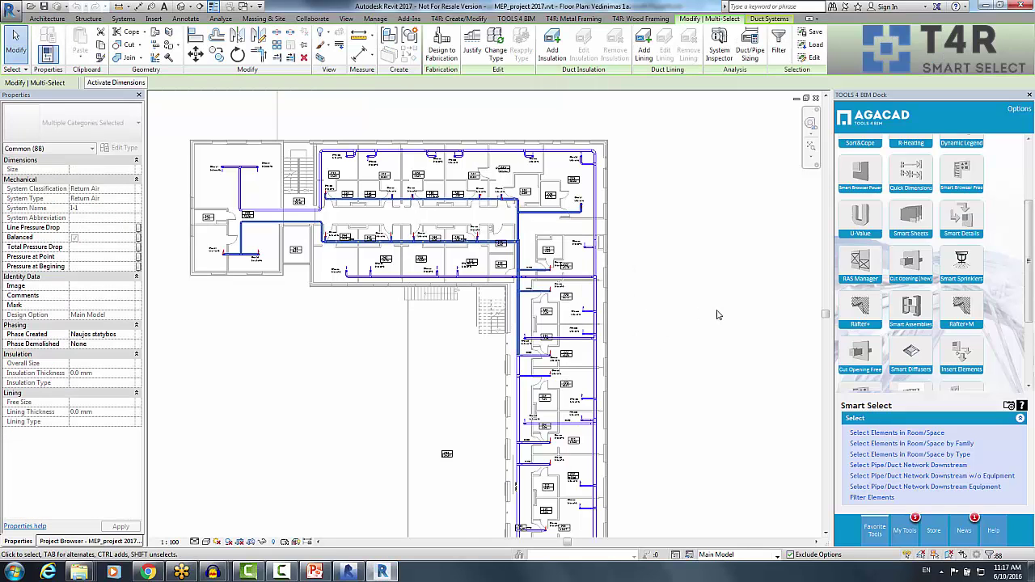
- Review the 88 return-air elements (47 ducts, 41 fittings) across the plan, then deselect them
{"action": "scroll", "coordinate": [482, 206], "scroll_direction": "up", "scroll_amount": 4}
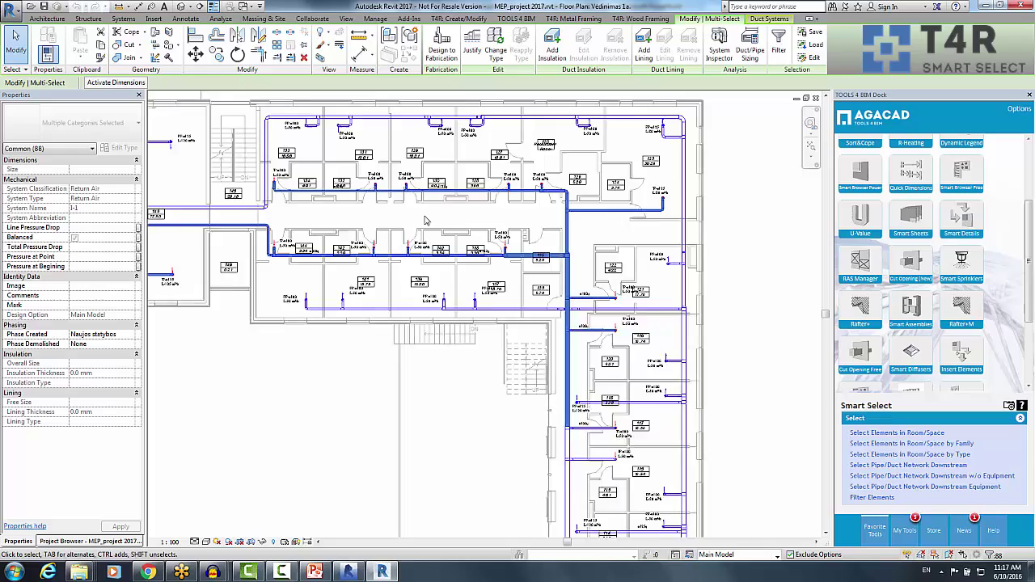
{"action": "middle_click_drag", "start_coordinate": [446, 223], "coordinate": [519, 223]}
{"action": "scroll", "coordinate": [235, 280], "scroll_direction": "up", "scroll_amount": 5}
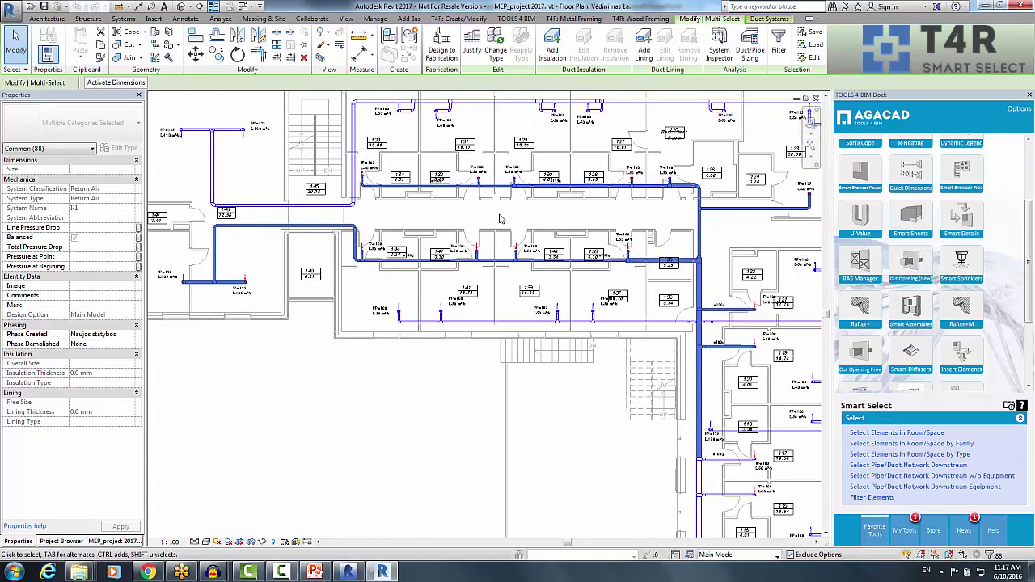
{"action": "scroll", "coordinate": [239, 281], "scroll_direction": "down", "scroll_amount": 6}
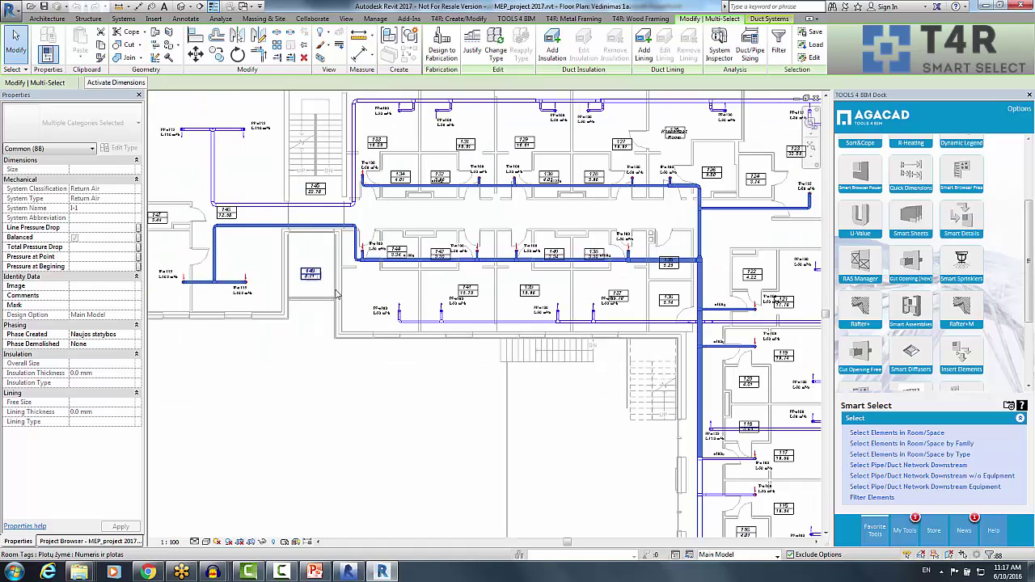
{"action": "middle_click_drag", "start_coordinate": [338, 295], "coordinate": [370, 402]}
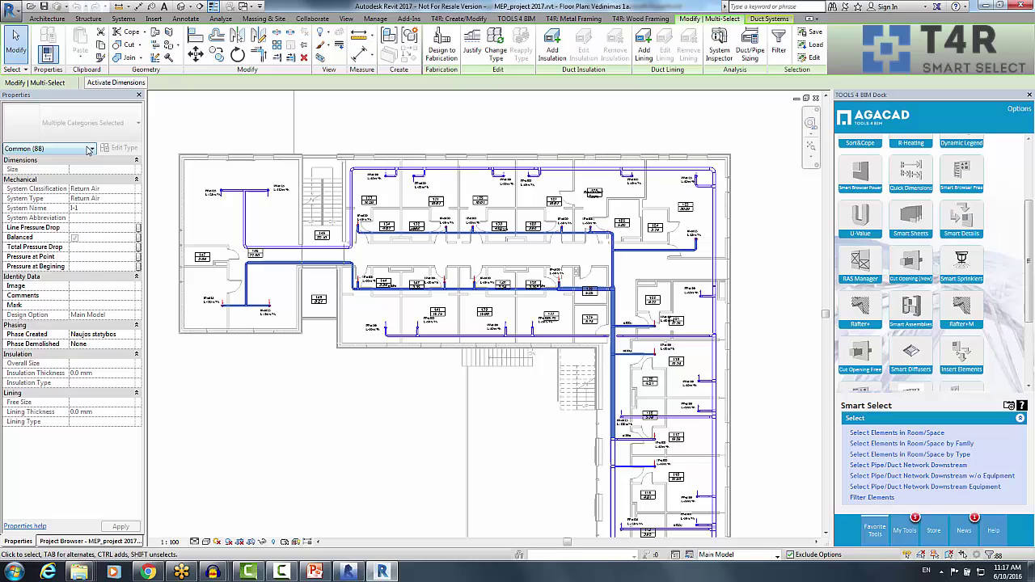
{"action": "left_click", "coordinate": [89, 150]}
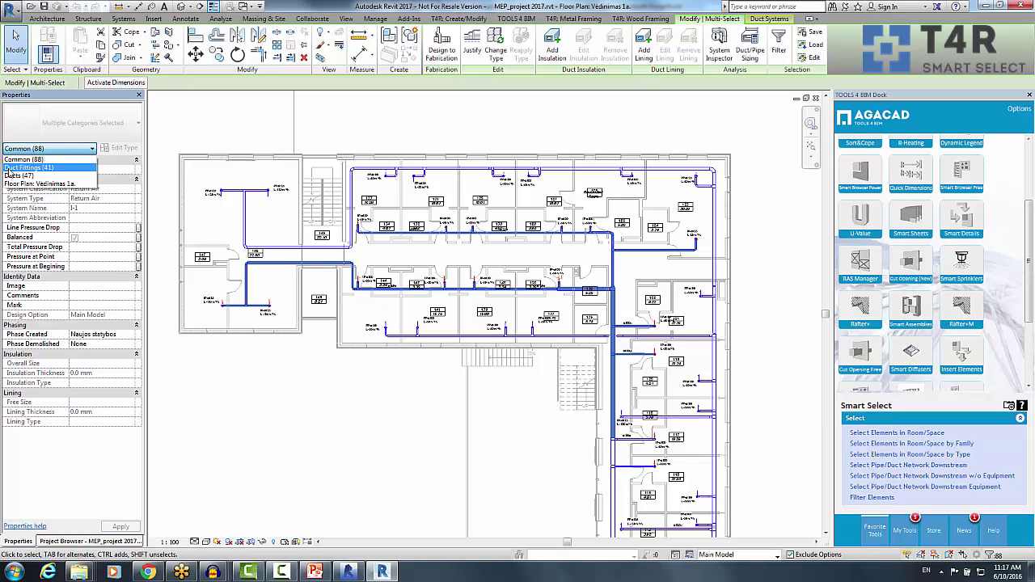
{"action": "left_click", "coordinate": [513, 418]}
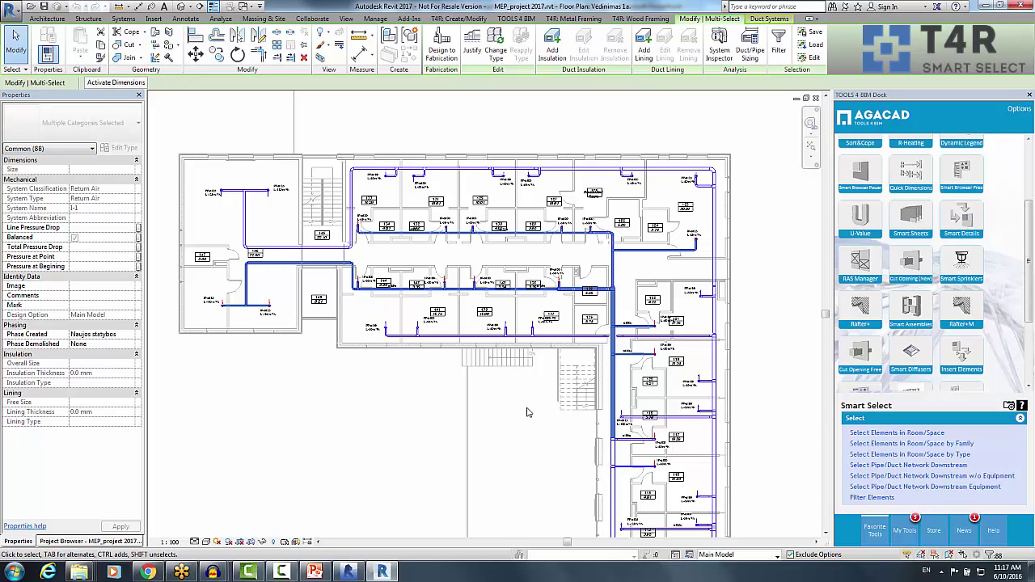
{"action": "scroll", "coordinate": [526, 413], "scroll_direction": "down", "scroll_amount": 5}
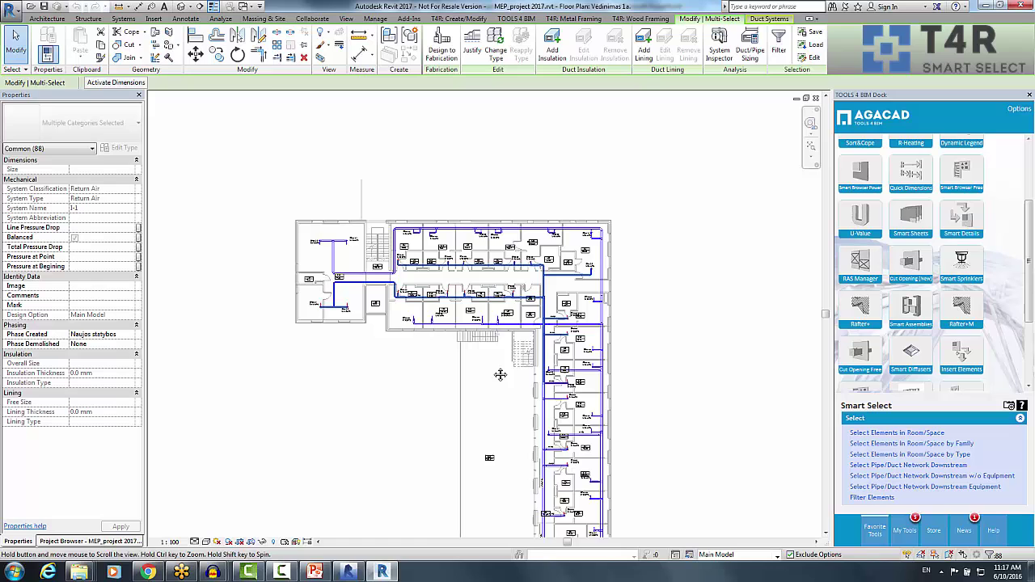
{"action": "scroll", "coordinate": [487, 369], "scroll_direction": "up", "scroll_amount": 4}
{"action": "key", "text": "Escape"}
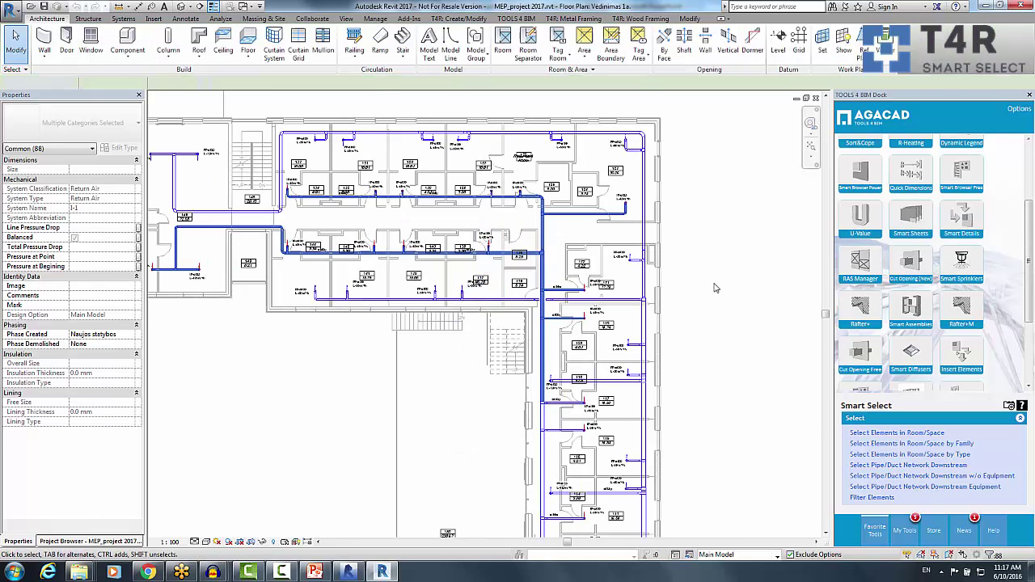
{"action": "middle_click_drag", "start_coordinate": [714, 288], "coordinate": [736, 301]}
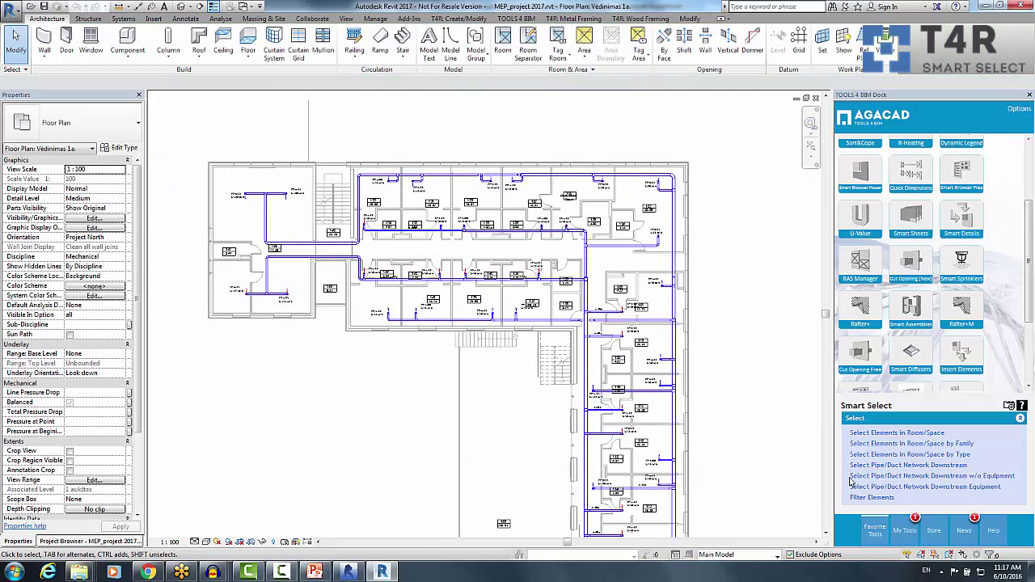
- Select the 7 air terminals downstream of the top duct's connector
{"action": "left_click", "coordinate": [978, 487]}
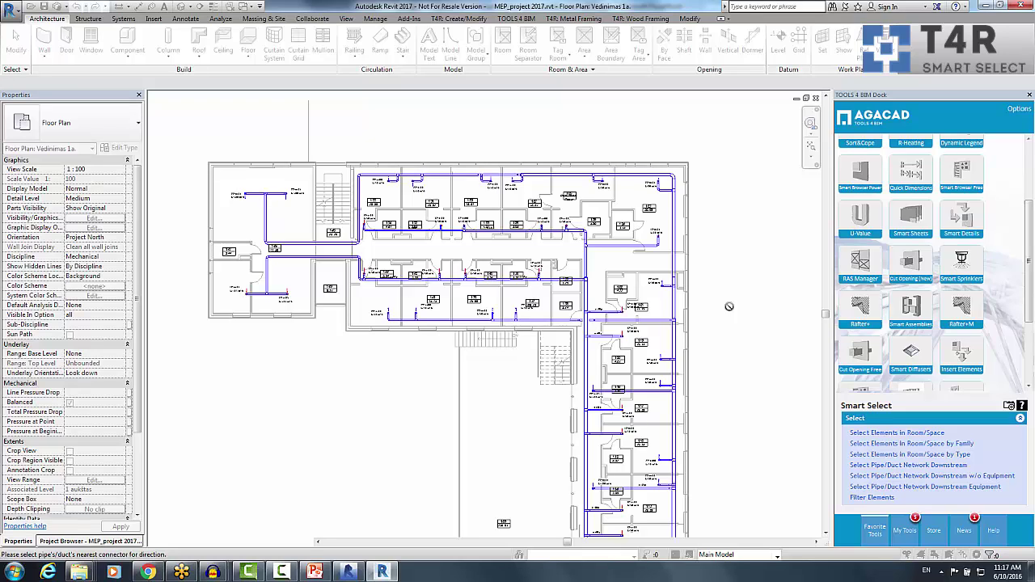
{"action": "left_click", "coordinate": [630, 174]}
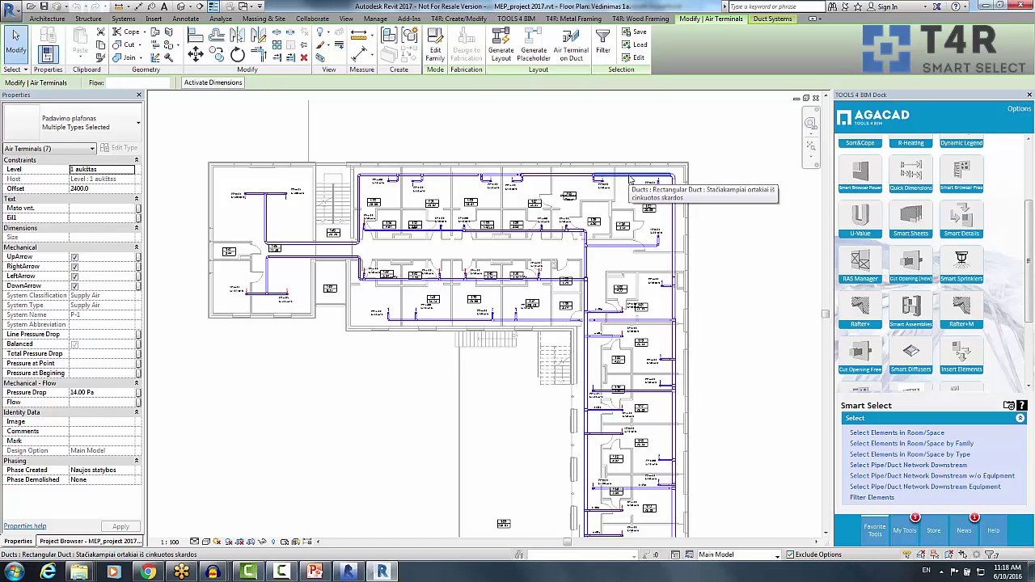
{"action": "scroll", "coordinate": [630, 179], "scroll_direction": "up", "scroll_amount": 5}
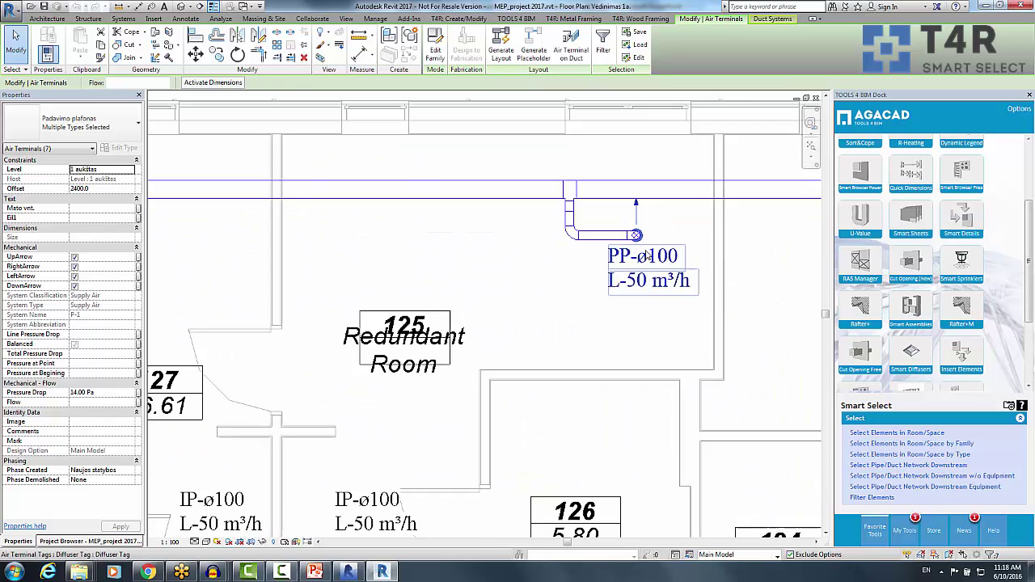
{"action": "scroll", "coordinate": [646, 256], "scroll_direction": "down", "scroll_amount": 4}
{"action": "scroll", "coordinate": [501, 267], "scroll_direction": "up", "scroll_amount": 4}
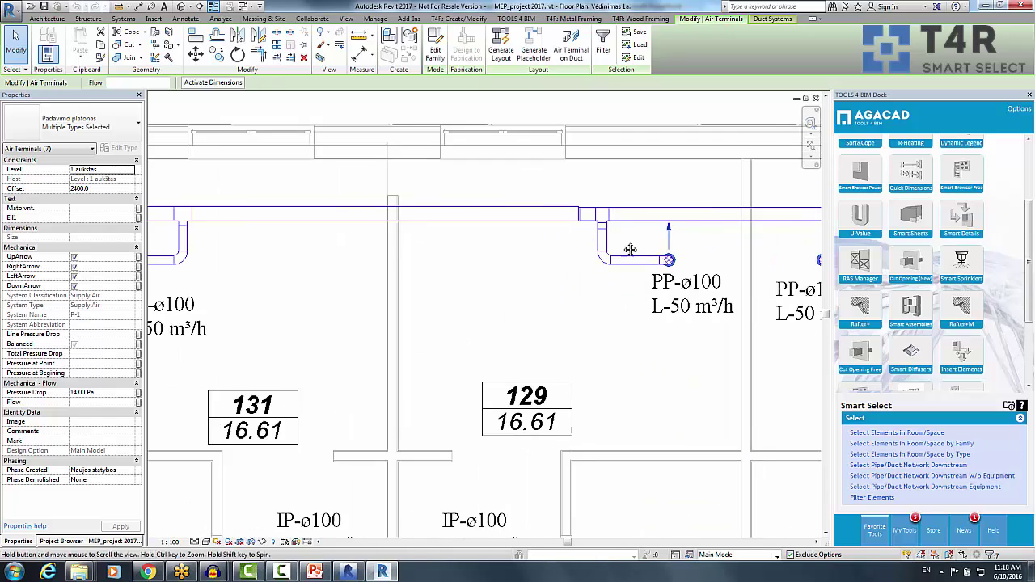
{"action": "middle_click_drag", "start_coordinate": [518, 275], "coordinate": [451, 275]}
{"action": "scroll", "coordinate": [451, 276], "scroll_direction": "down", "scroll_amount": 6}
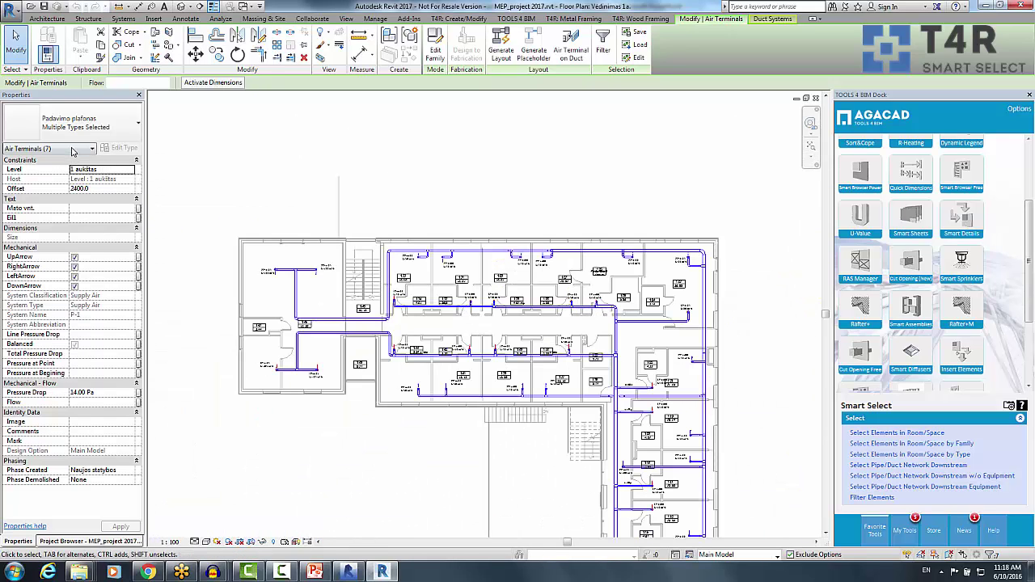
- Check the selection's category breakdown, then list the open project windows
{"action": "left_click", "coordinate": [73, 151]}
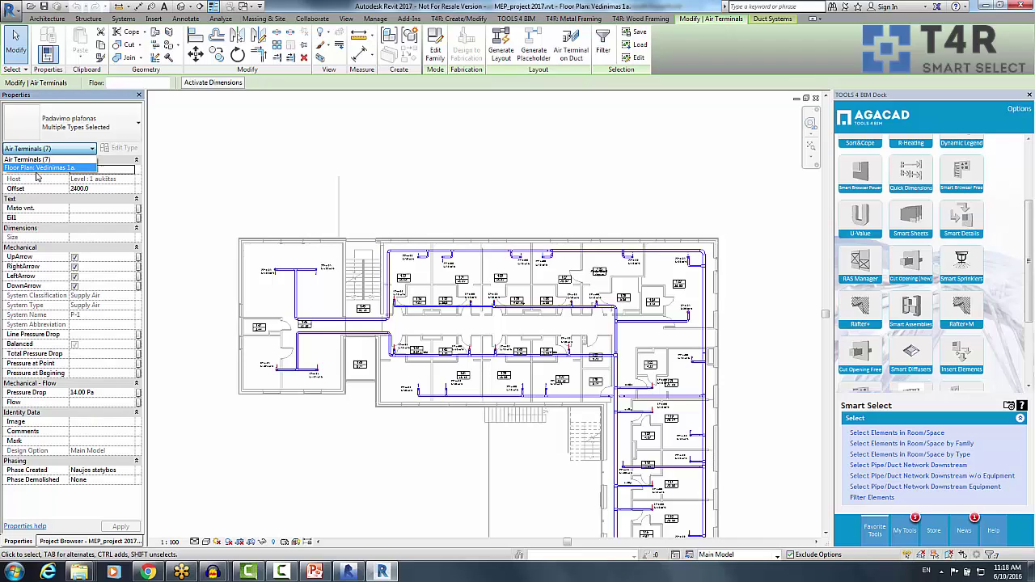
{"action": "left_click", "coordinate": [462, 189]}
{"action": "scroll", "coordinate": [462, 188], "scroll_direction": "down", "scroll_amount": 2}
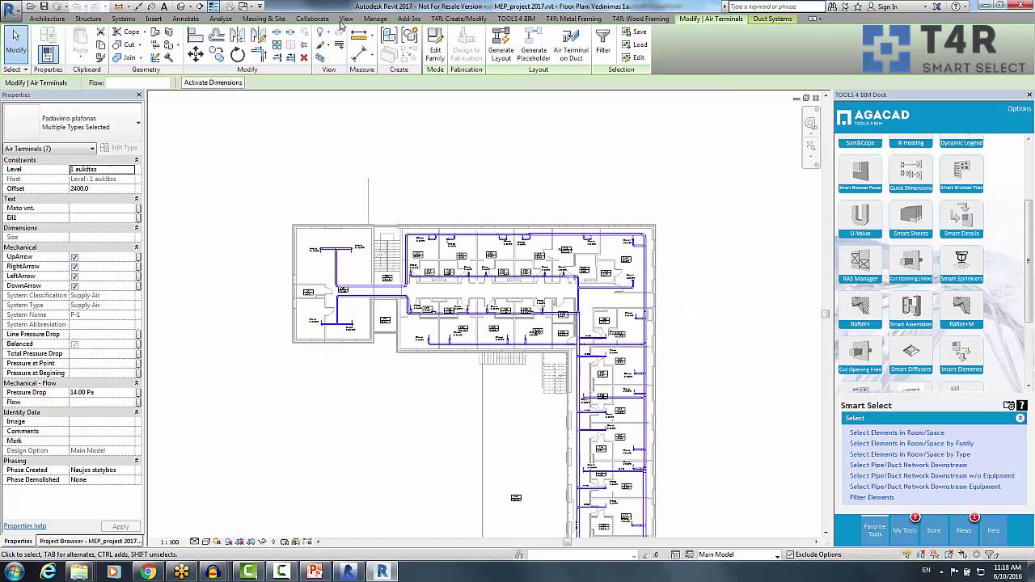
{"action": "left_click", "coordinate": [246, 6]}
- Switch to the Tools4Revit sample plan and open Filter Elements with the 22-element bedroom-door filter
{"action": "left_click", "coordinate": [267, 27]}
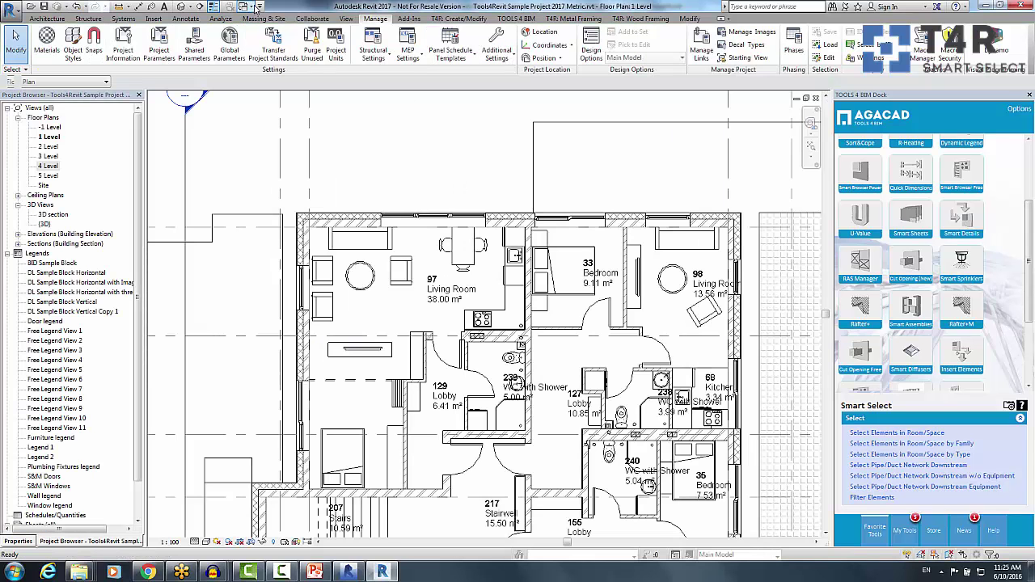
{"action": "scroll", "coordinate": [429, 132], "scroll_direction": "down", "scroll_amount": 3}
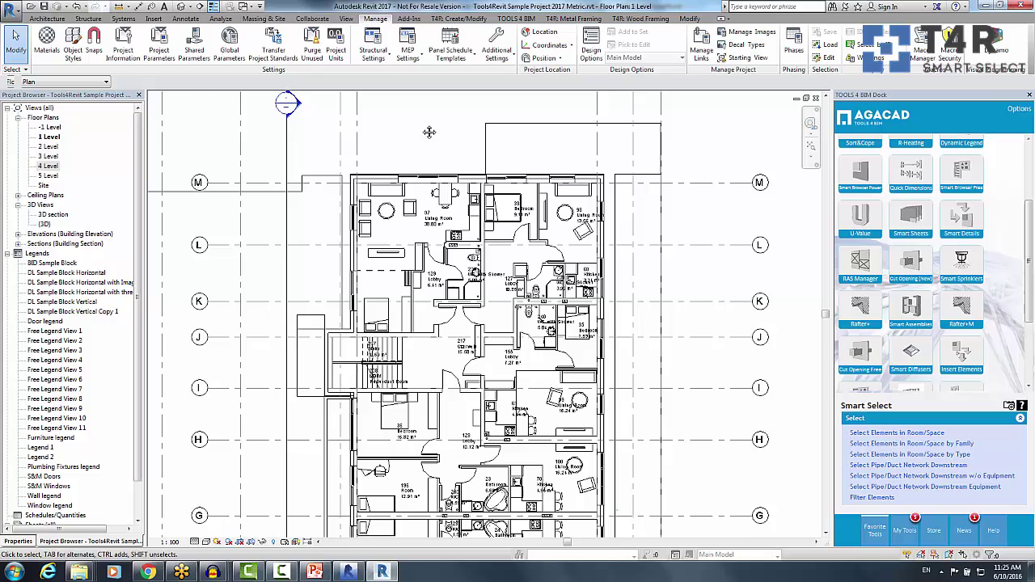
{"action": "scroll", "coordinate": [409, 167], "scroll_direction": "up", "scroll_amount": 2}
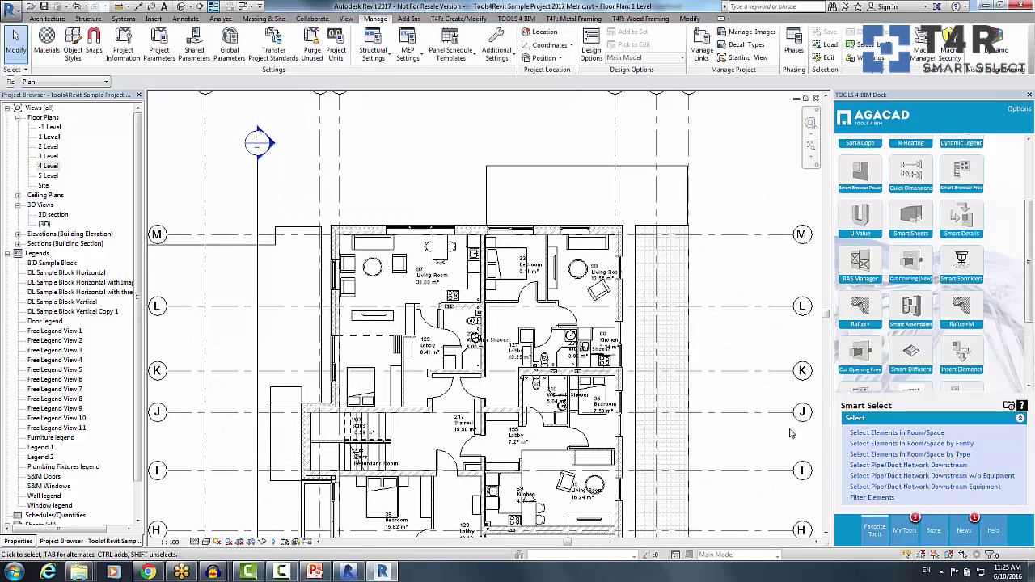
{"action": "left_click", "coordinate": [854, 495]}
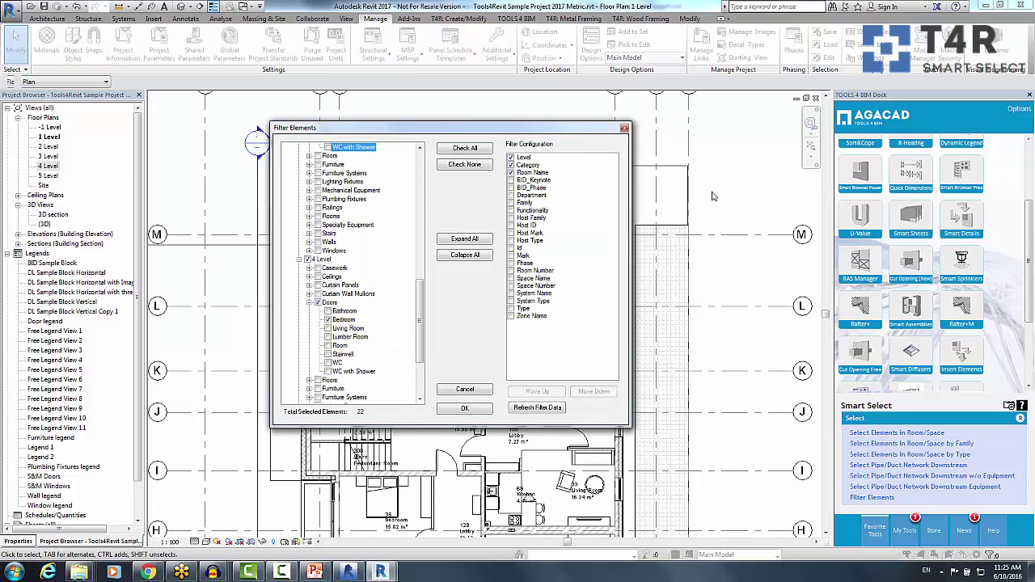
- Refresh the filter without grouping, regroup by Level, refresh again and expand All elements
{"action": "left_click", "coordinate": [510, 157]}
{"action": "left_click", "coordinate": [511, 164]}
{"action": "left_click", "coordinate": [510, 172]}
{"action": "left_click", "coordinate": [546, 408]}
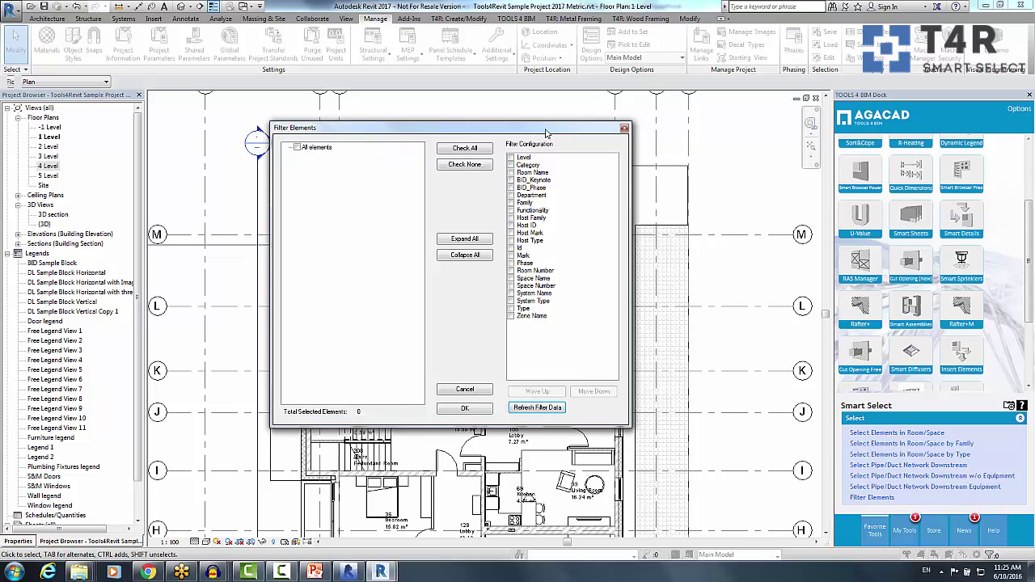
{"action": "left_click", "coordinate": [510, 157]}
{"action": "left_click", "coordinate": [542, 408]}
{"action": "left_click", "coordinate": [289, 148]}
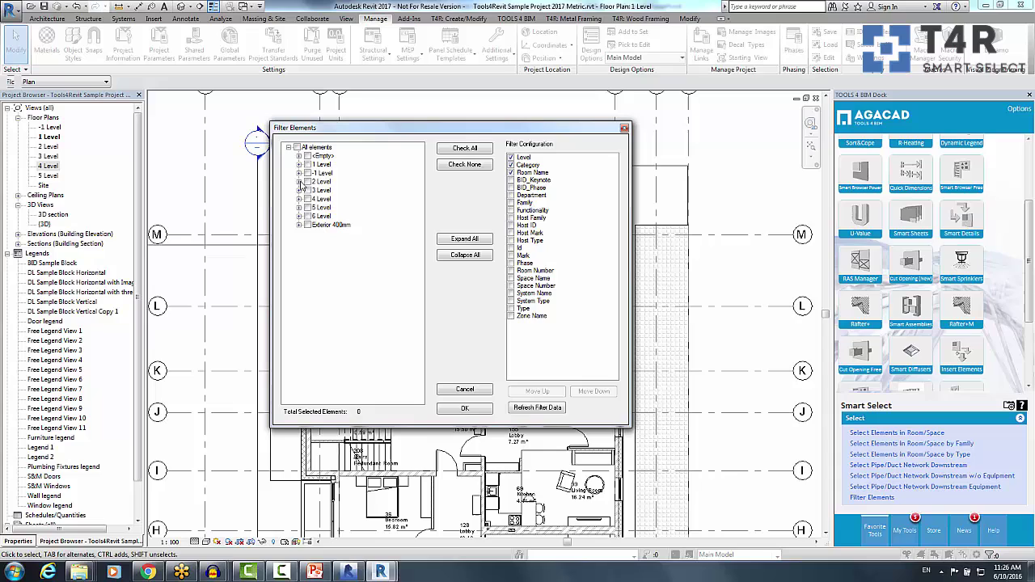
- Tick the Bedroom doors under 2, 3 and 4 Level and apply to select 22 doors
{"action": "left_click", "coordinate": [299, 182]}
{"action": "left_click", "coordinate": [309, 226]}
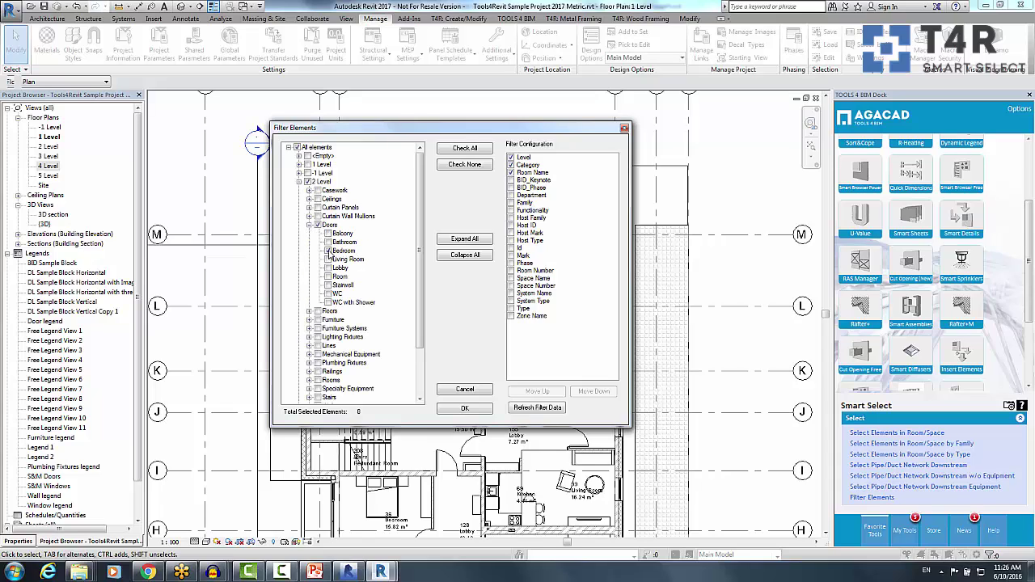
{"action": "scroll", "coordinate": [368, 257], "scroll_direction": "down", "scroll_amount": 2}
{"action": "left_click", "coordinate": [300, 367]}
{"action": "scroll", "coordinate": [315, 324], "scroll_direction": "down", "scroll_amount": 6}
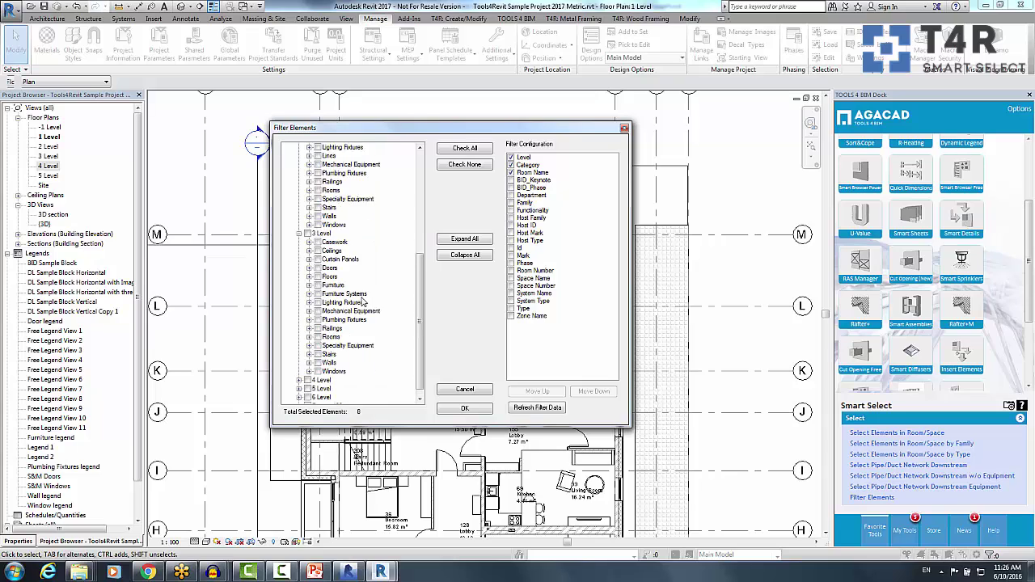
{"action": "left_click", "coordinate": [309, 259]}
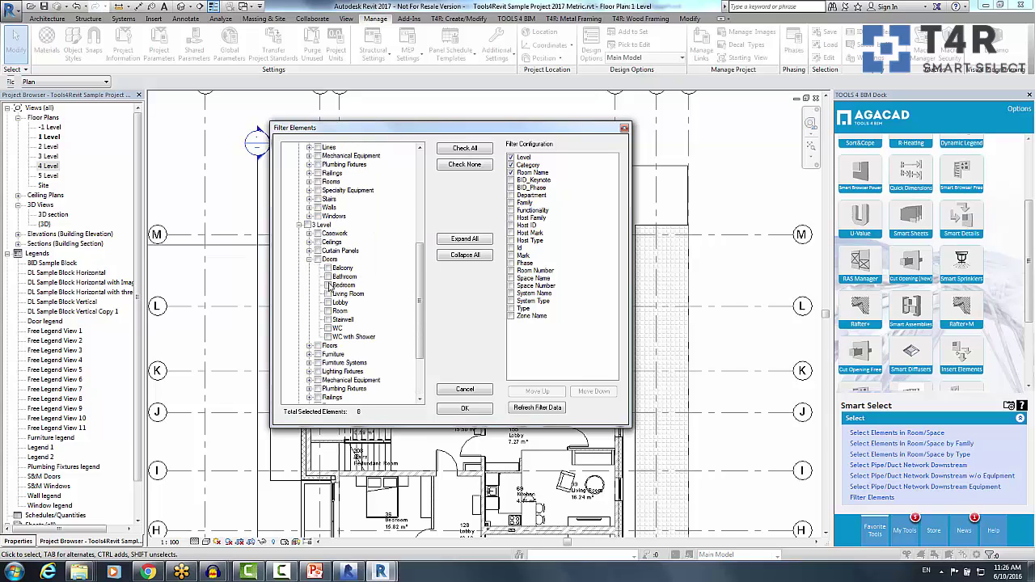
{"action": "scroll", "coordinate": [315, 331], "scroll_direction": "down", "scroll_amount": 3}
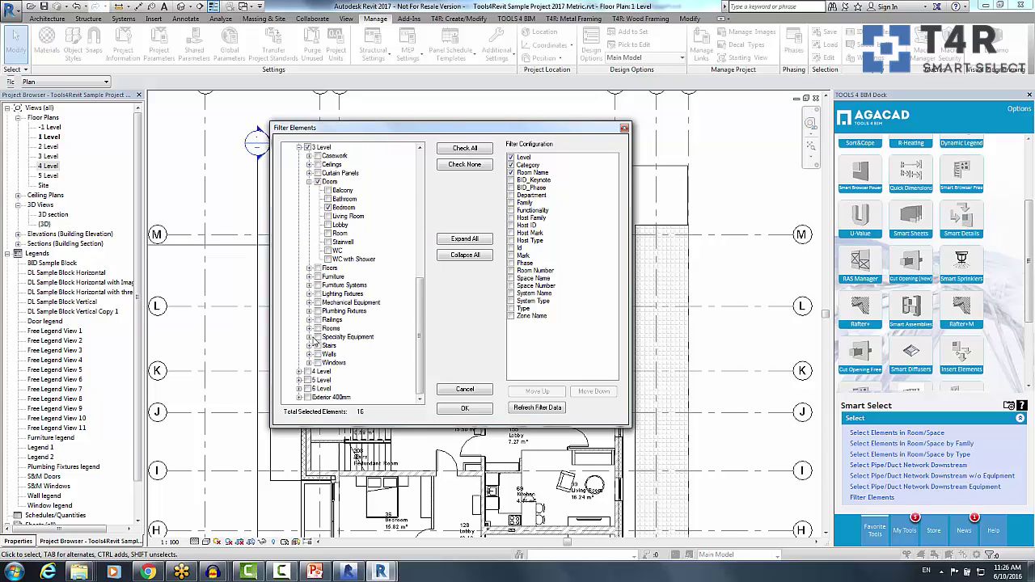
{"action": "left_click", "coordinate": [299, 370]}
{"action": "left_click", "coordinate": [309, 303]}
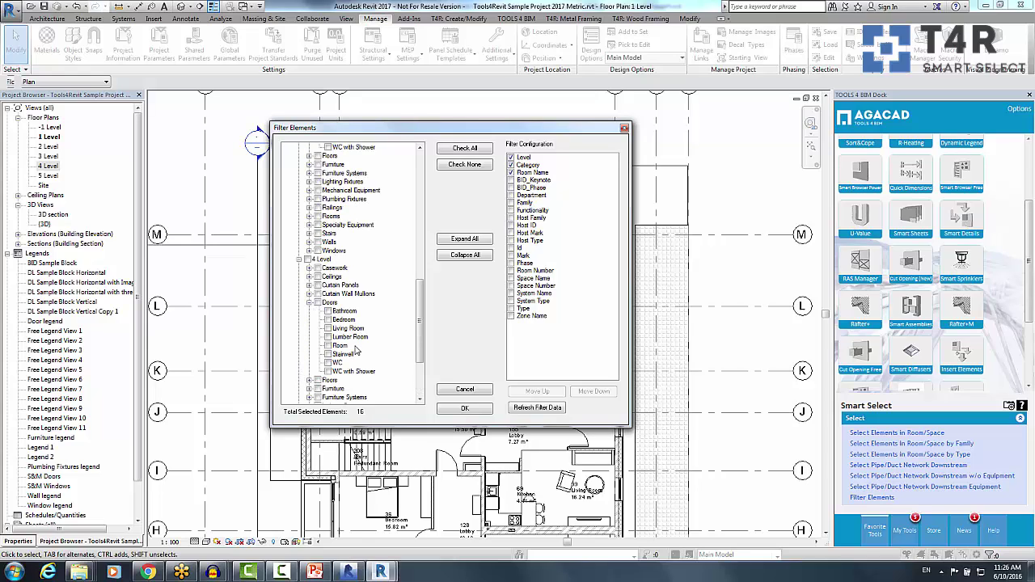
{"action": "left_click", "coordinate": [327, 320]}
{"action": "left_click", "coordinate": [479, 409]}
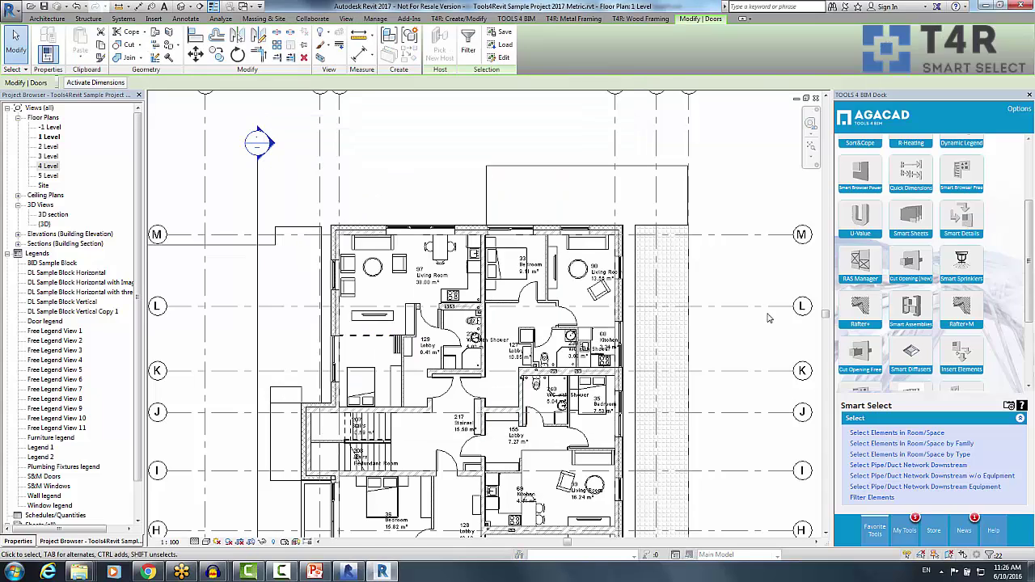
- Open the 2 Level floor plan, zoom out over the building, and clear the selection
{"action": "double_click", "coordinate": [48, 146]}
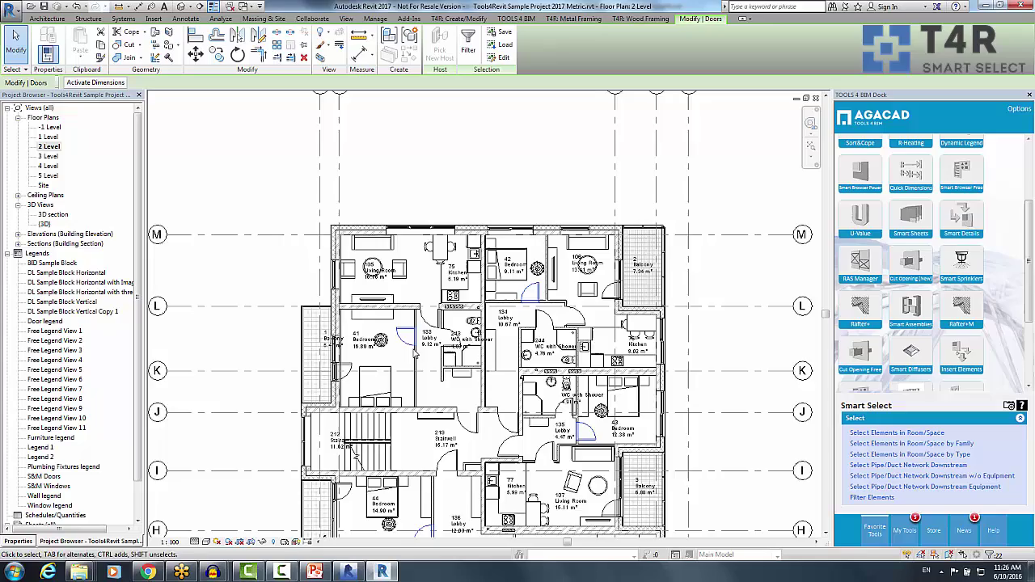
{"action": "scroll", "coordinate": [414, 346], "scroll_direction": "down", "scroll_amount": 2}
{"action": "middle_click_drag", "start_coordinate": [413, 345], "coordinate": [414, 286]}
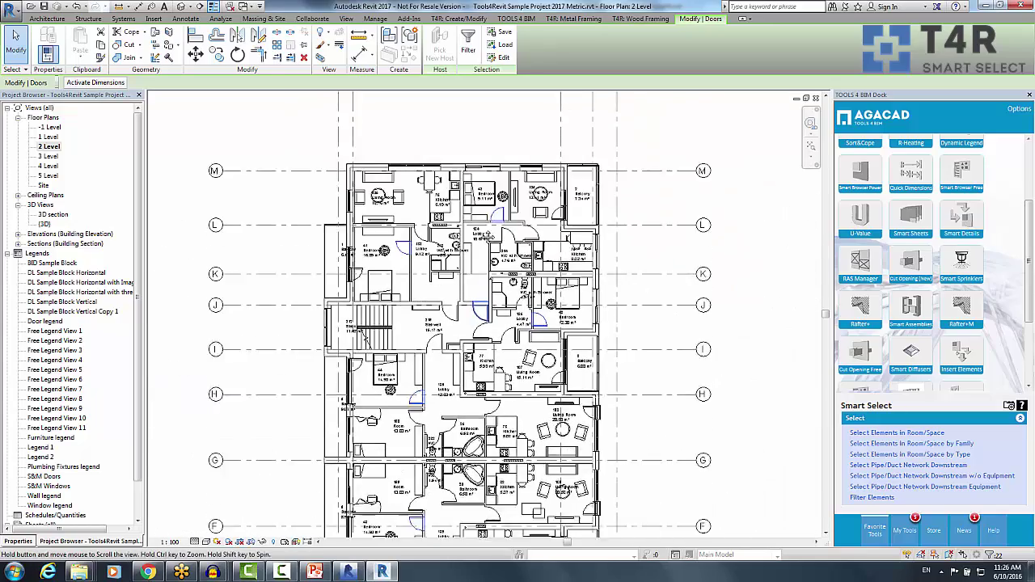
{"action": "scroll", "coordinate": [414, 323], "scroll_direction": "up", "scroll_amount": 2}
{"action": "scroll", "coordinate": [347, 242], "scroll_direction": "up", "scroll_amount": 3}
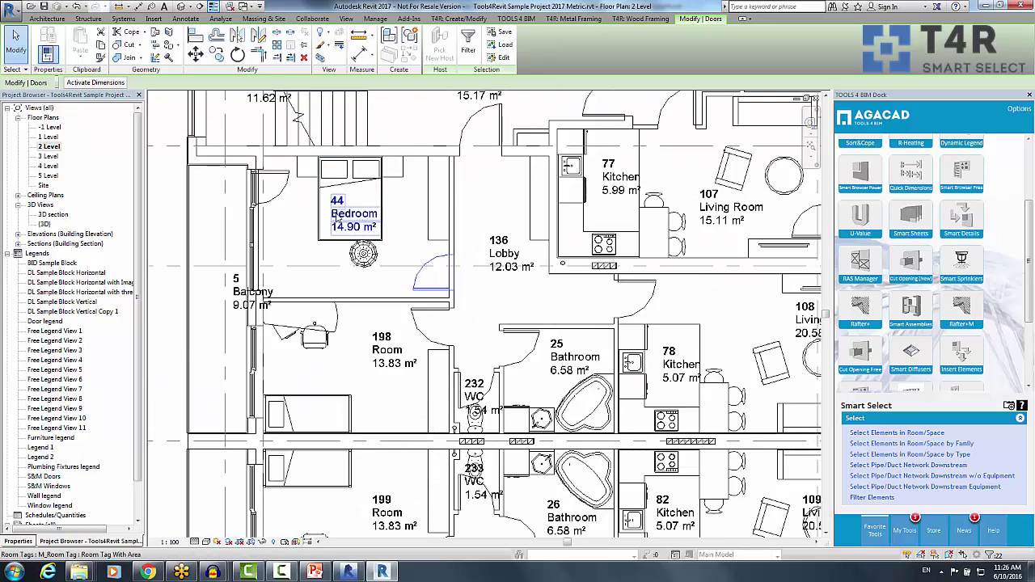
{"action": "key", "text": "Escape"}
- Open the 3 Level floor plan and select a door, panning to the lower flats
{"action": "double_click", "coordinate": [48, 156]}
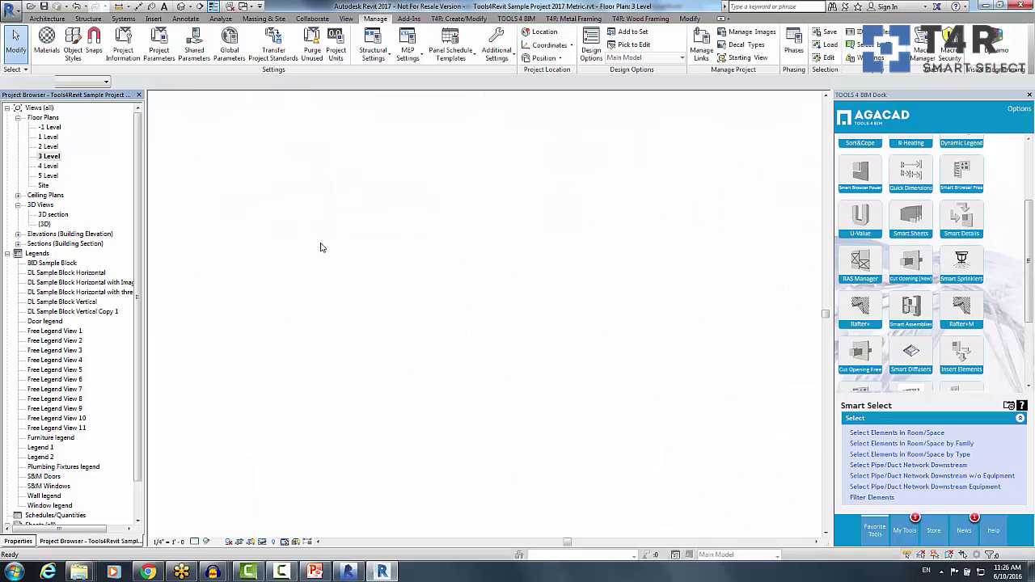
{"action": "left_click", "coordinate": [605, 336]}
{"action": "scroll", "coordinate": [587, 338], "scroll_direction": "down", "scroll_amount": 5}
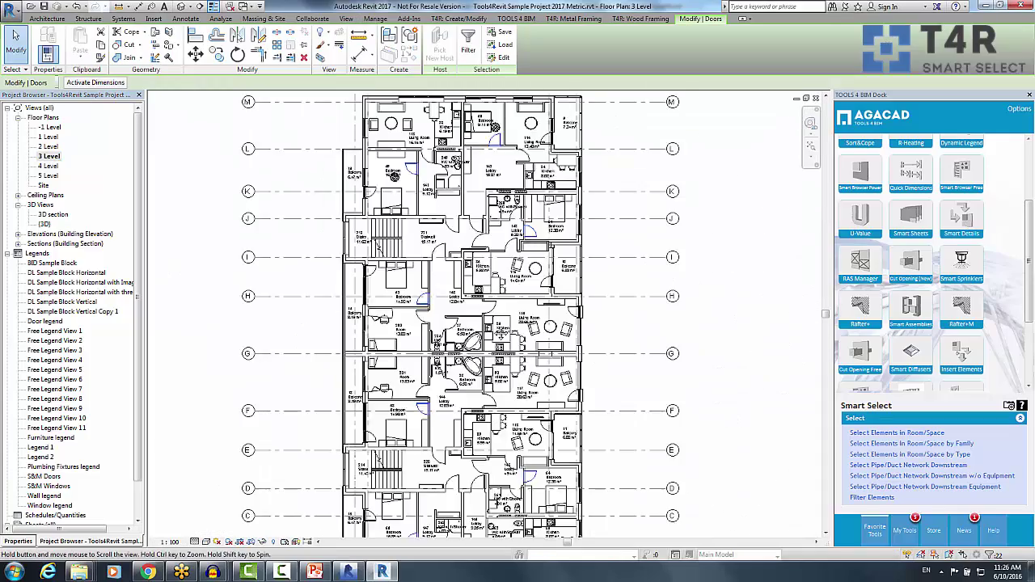
{"action": "scroll", "coordinate": [261, 272], "scroll_direction": "up", "scroll_amount": 6}
{"action": "scroll", "coordinate": [260, 272], "scroll_direction": "down", "scroll_amount": 4}
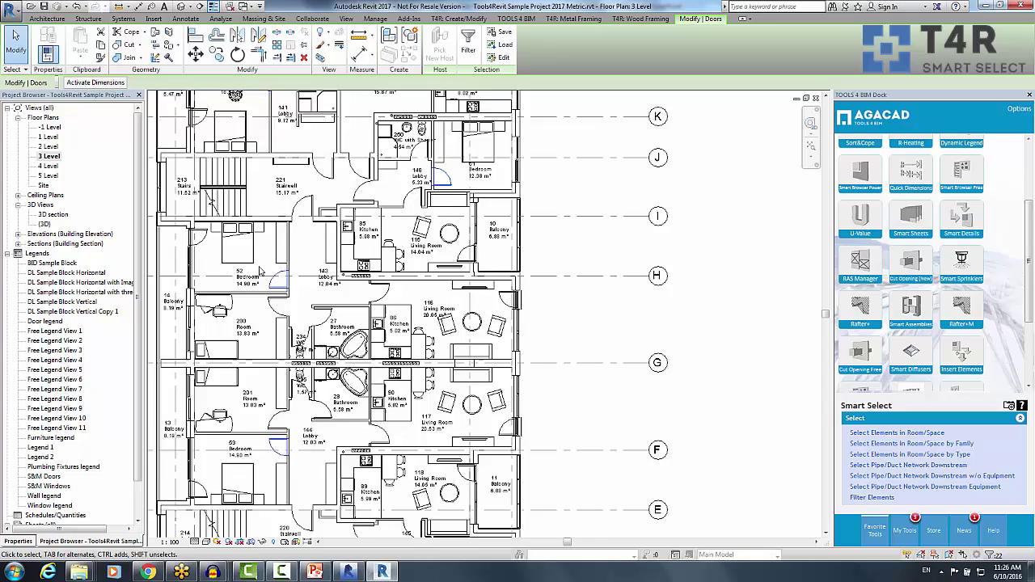
{"action": "middle_click_drag", "start_coordinate": [260, 272], "coordinate": [281, 344]}
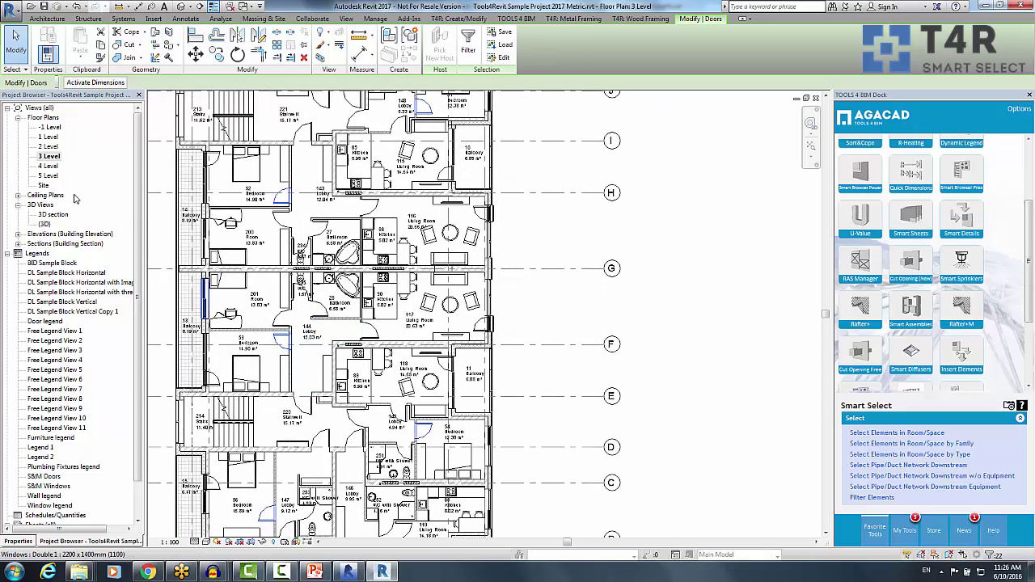
- Switch to the 4 Level floor plan and fit the building in view
{"action": "double_click", "coordinate": [48, 166]}
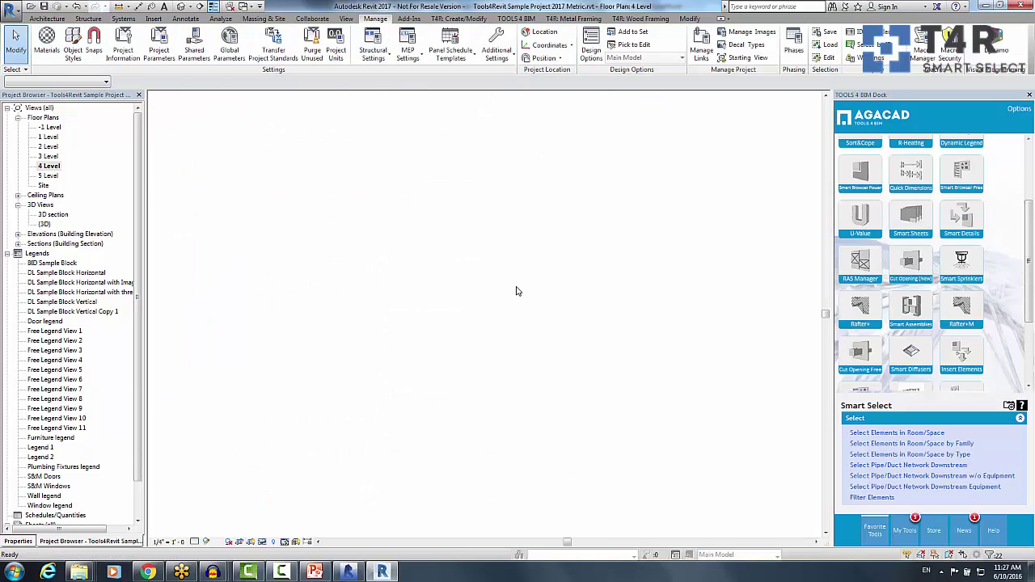
{"action": "middle_click_drag", "start_coordinate": [409, 252], "coordinate": [409, 292]}
{"action": "scroll", "coordinate": [408, 293], "scroll_direction": "down", "scroll_amount": 5}
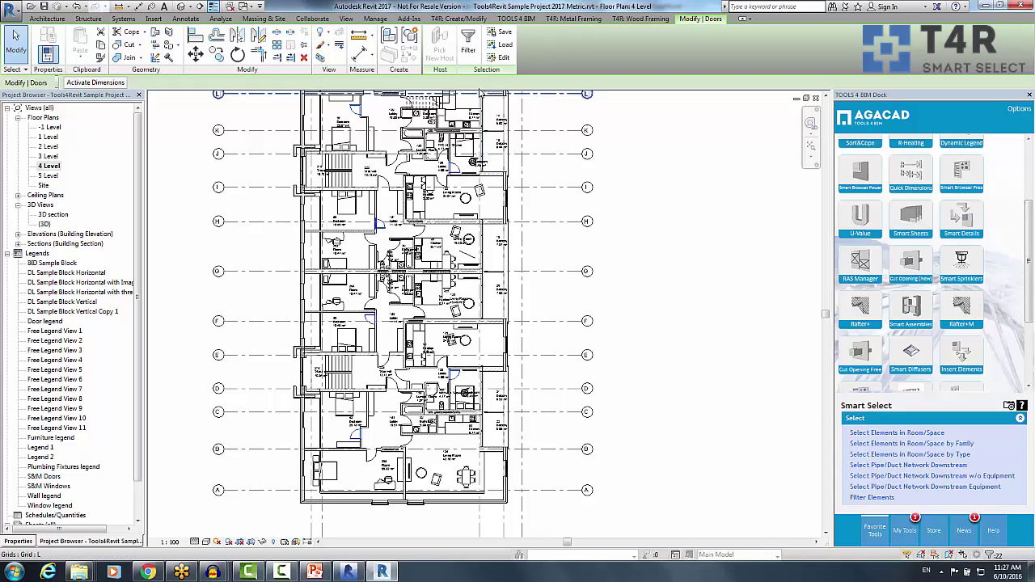
- Save the selected bedroom doors as a named selection called 'Door Sample'
{"action": "left_click", "coordinate": [503, 35]}
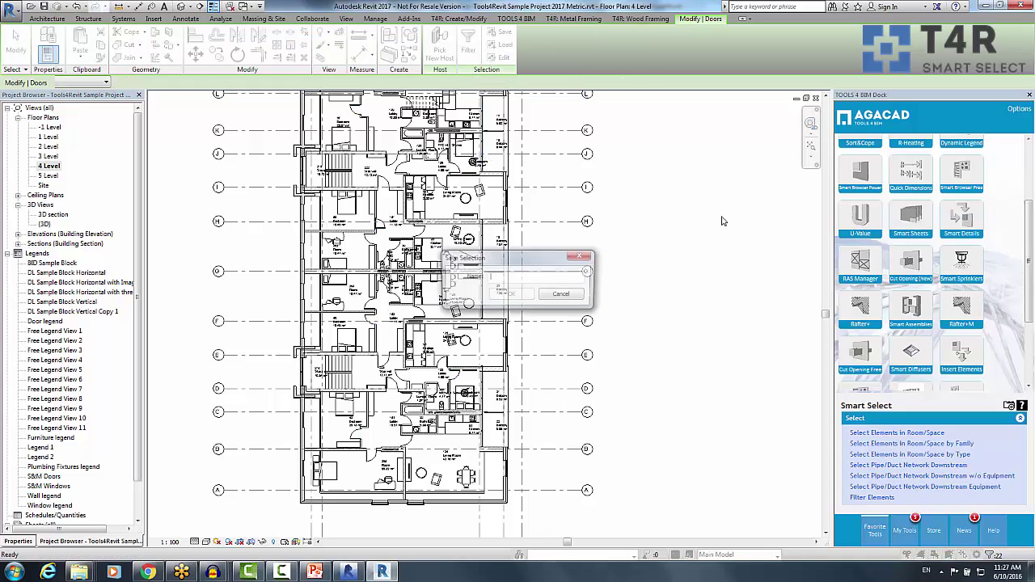
{"action": "type", "text": "Door Sample"}
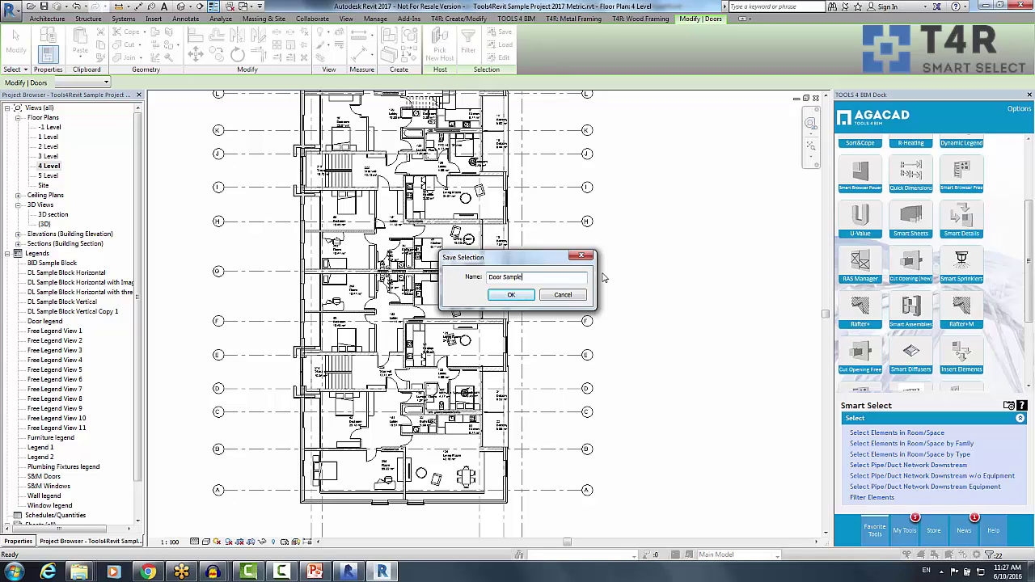
{"action": "left_click", "coordinate": [521, 294]}
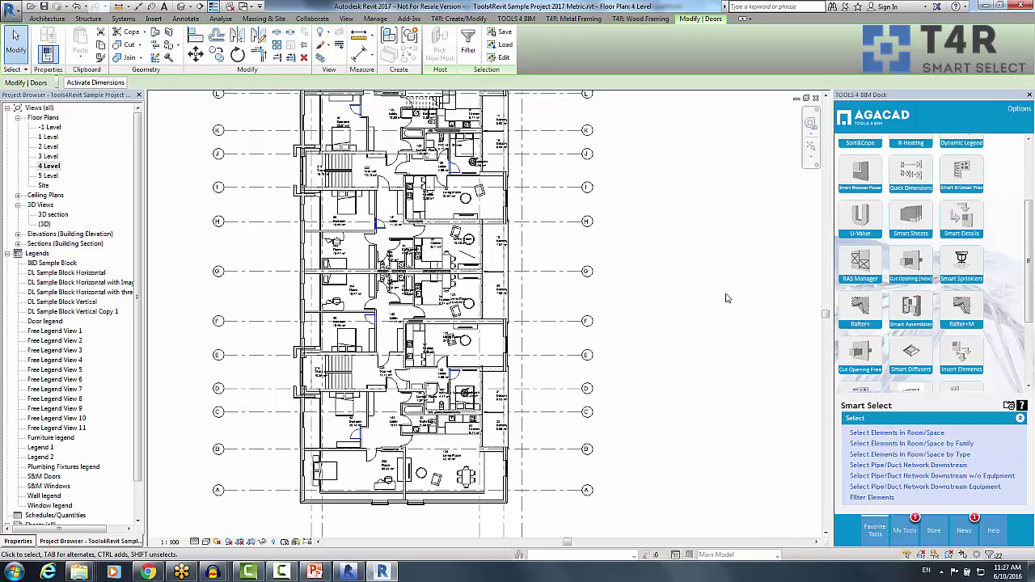
- Inspect the 22 selected doors in Properties, showing the Simple1 900 x 2100mm type
{"action": "left_click", "coordinate": [19, 541]}
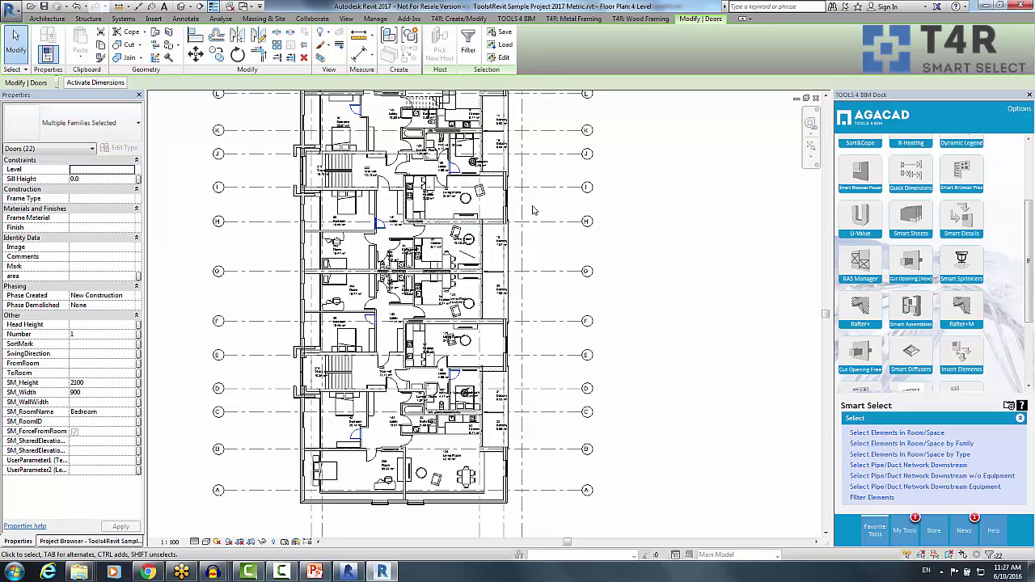
{"action": "scroll", "coordinate": [412, 214], "scroll_direction": "up", "scroll_amount": 2}
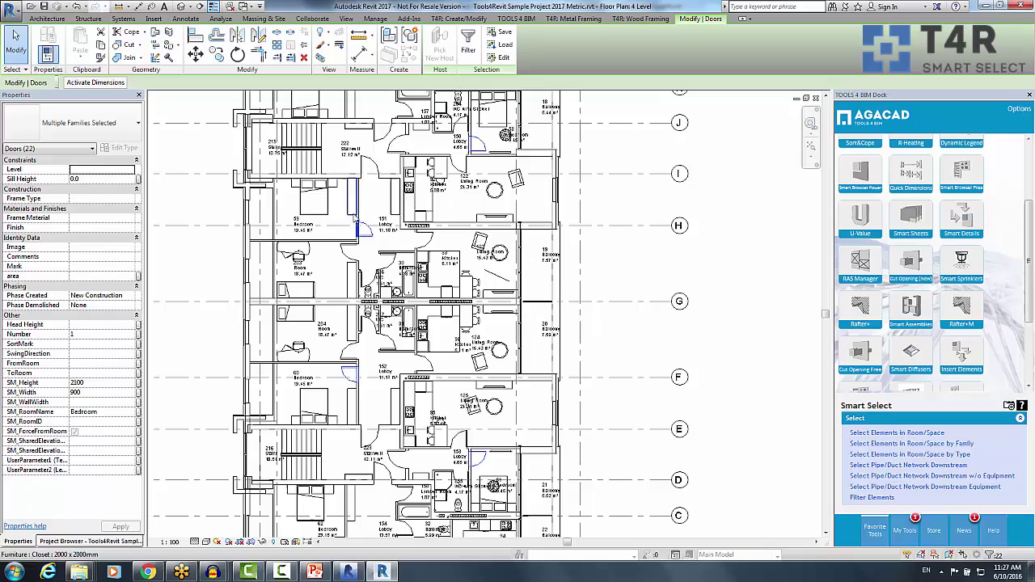
{"action": "scroll", "coordinate": [489, 357], "scroll_direction": "up", "scroll_amount": 5}
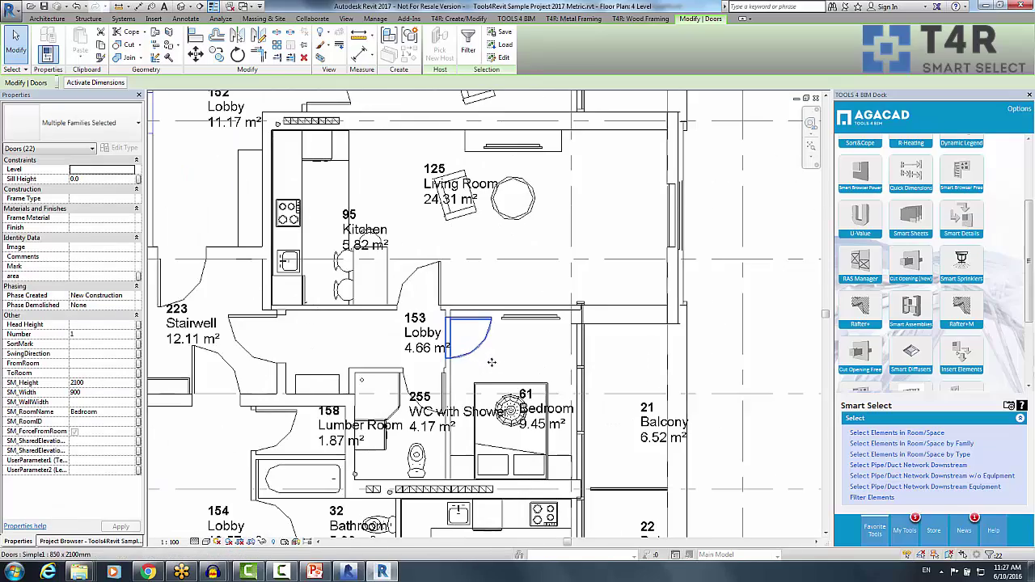
{"action": "scroll", "coordinate": [508, 359], "scroll_direction": "down", "scroll_amount": 6}
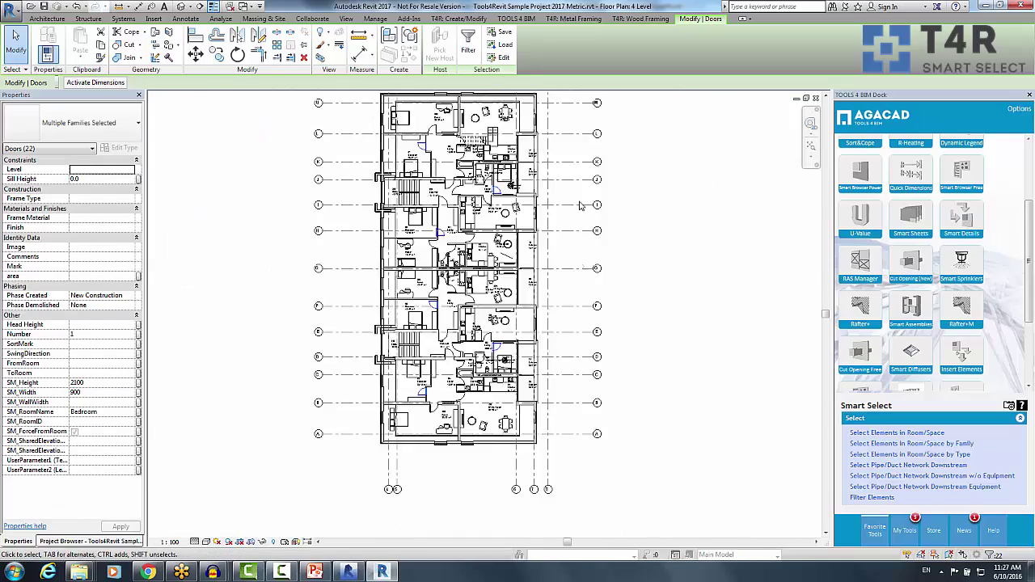
{"action": "scroll", "coordinate": [466, 259], "scroll_direction": "up", "scroll_amount": 5}
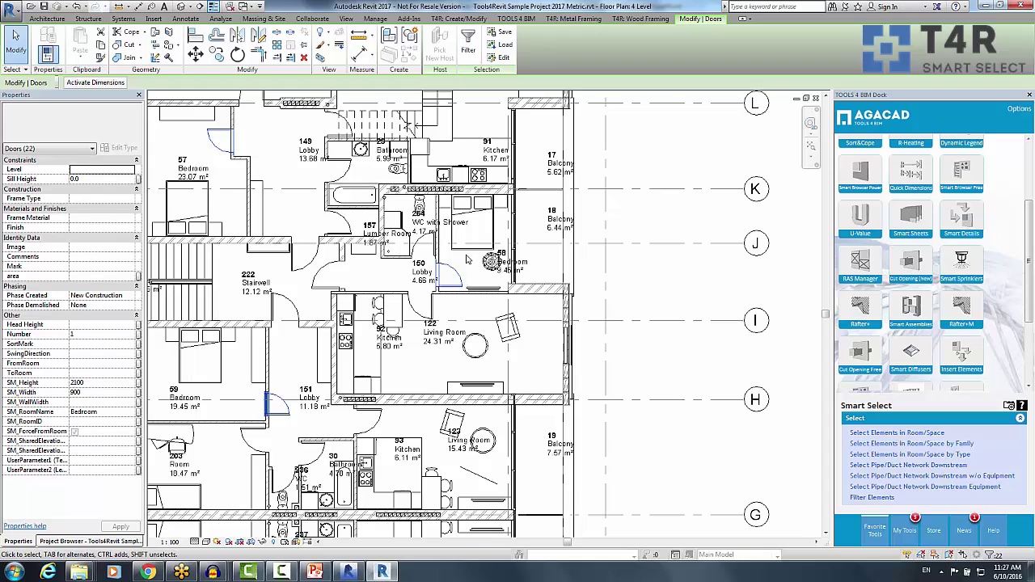
{"action": "left_click", "coordinate": [131, 125]}
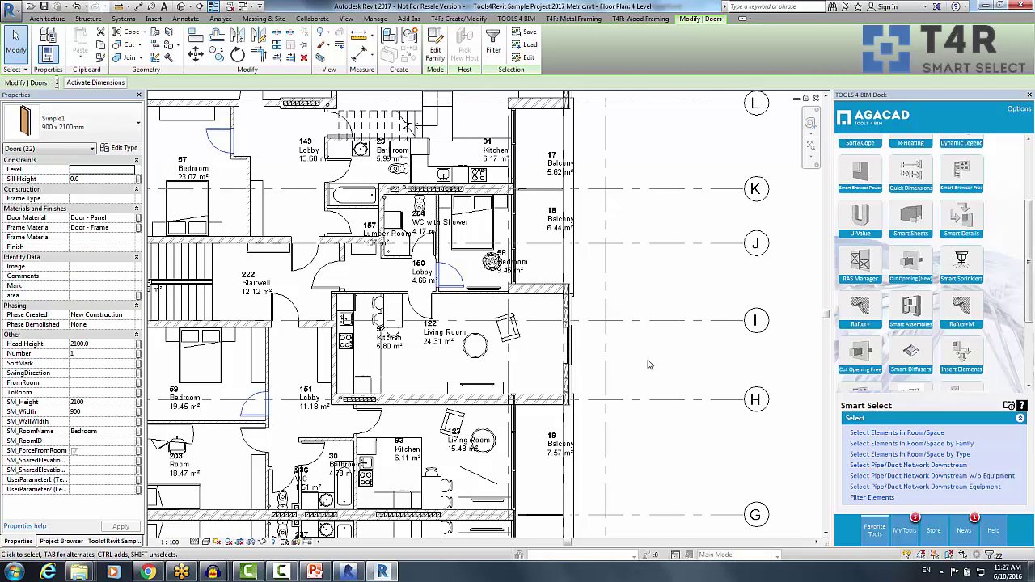
- Deselect the doors and pan the 4 Level plan to the left
{"action": "key", "text": "Escape"}
{"action": "scroll", "coordinate": [647, 365], "scroll_direction": "down", "scroll_amount": 4}
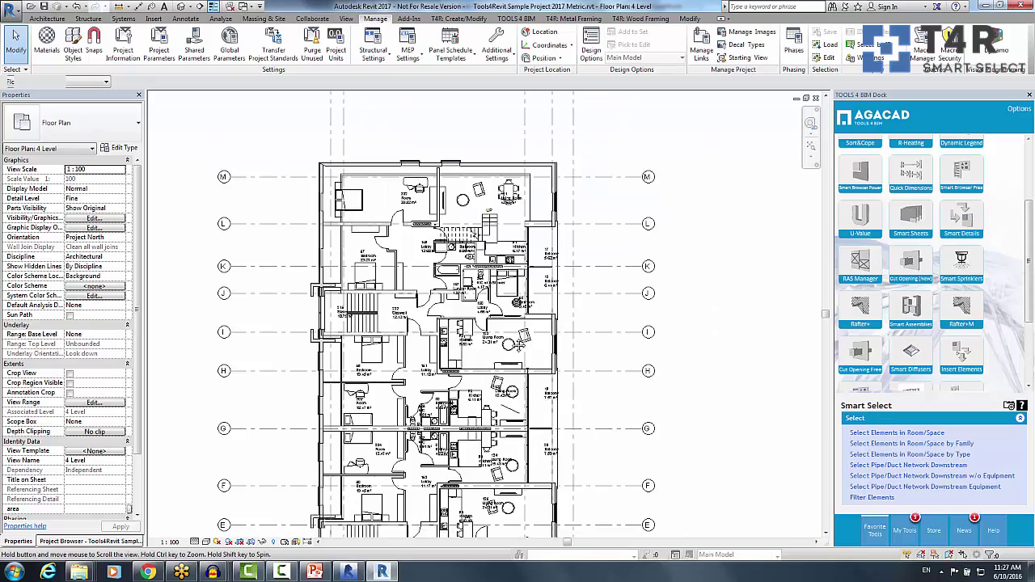
{"action": "middle_click_drag", "start_coordinate": [500, 309], "coordinate": [414, 298]}
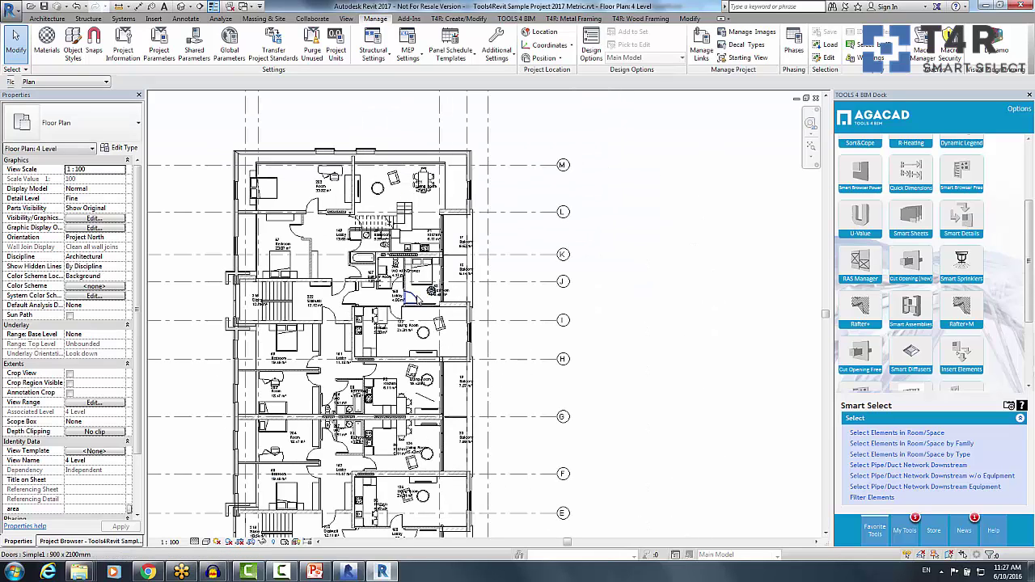
{"action": "scroll", "coordinate": [311, 207], "scroll_direction": "up", "scroll_amount": 4}
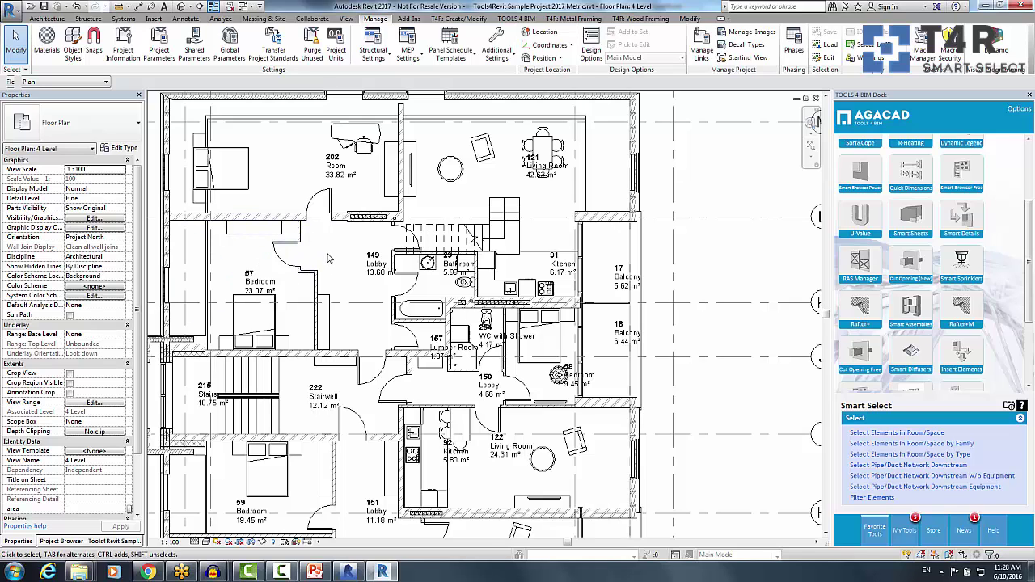
{"action": "scroll", "coordinate": [364, 269], "scroll_direction": "down", "scroll_amount": 4}
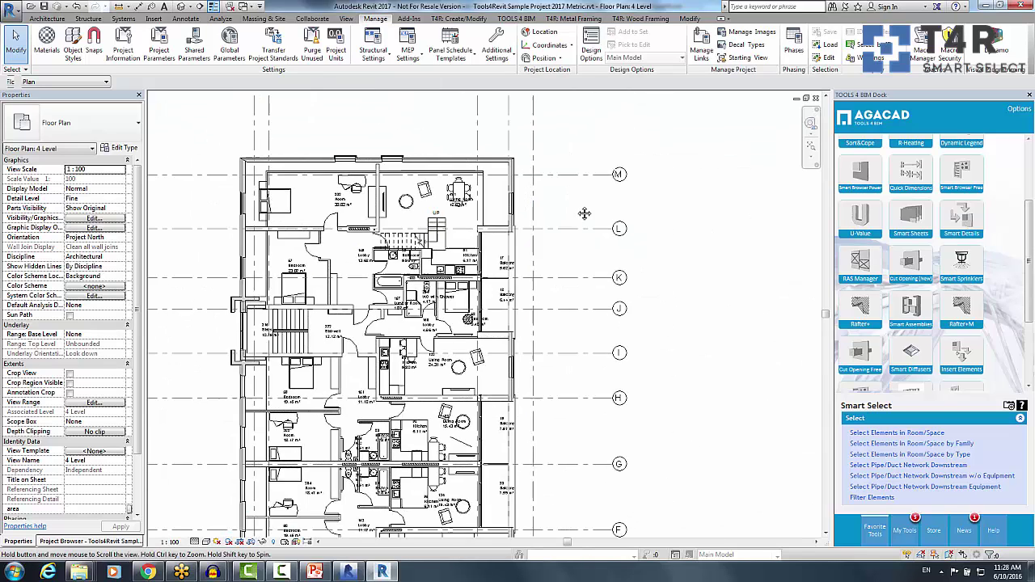
{"action": "scroll", "coordinate": [633, 322], "scroll_direction": "up", "scroll_amount": 1}
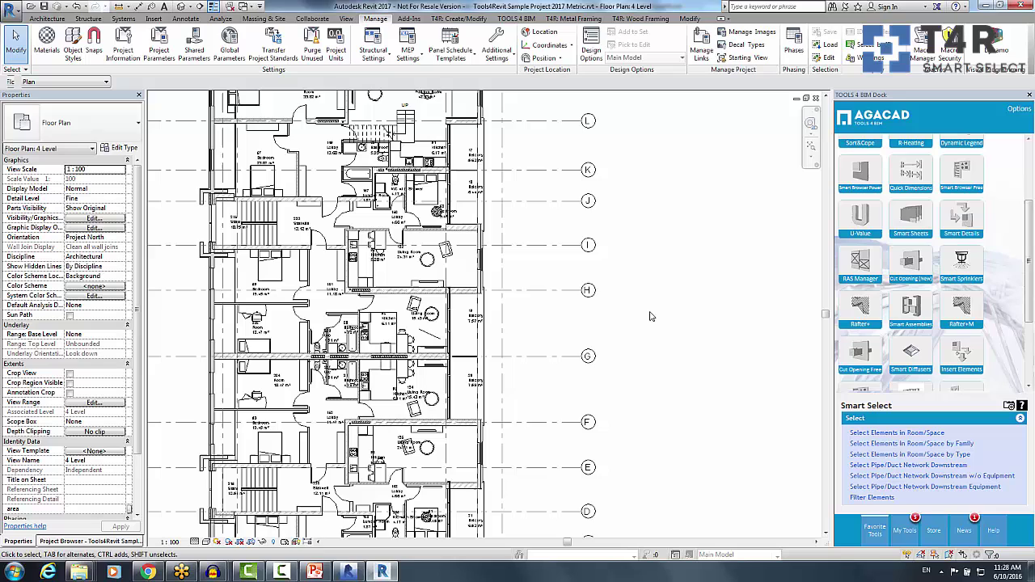
{"action": "scroll", "coordinate": [649, 316], "scroll_direction": "down", "scroll_amount": 2}
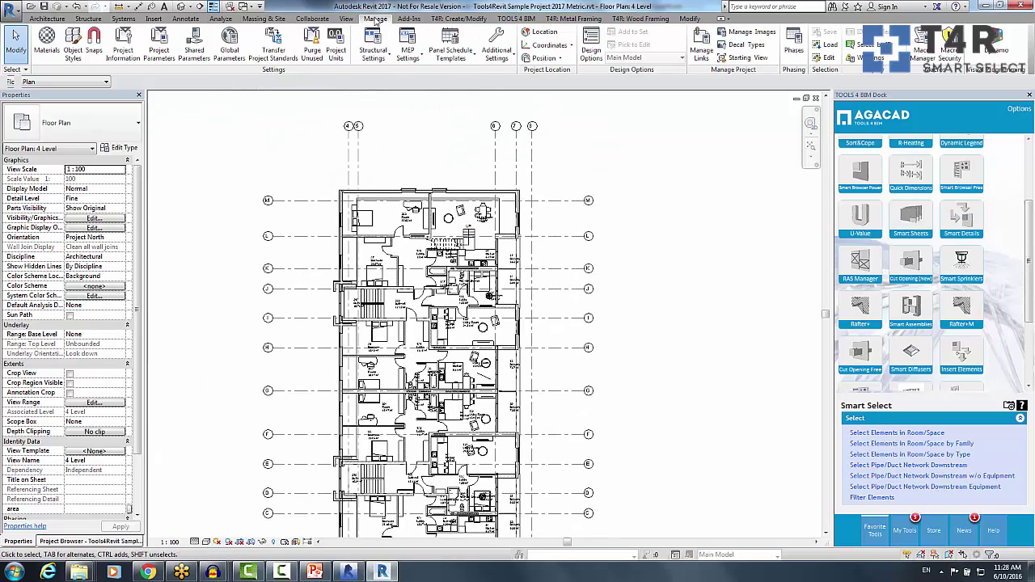
- Load the saved Door Sample selection to reselect the 22 doors
{"action": "left_click", "coordinate": [827, 49]}
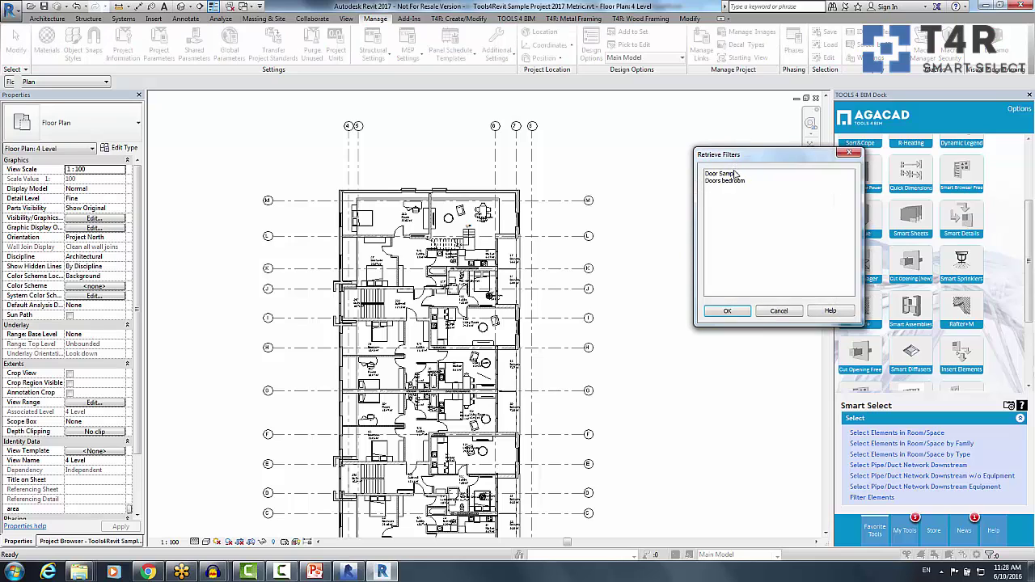
{"action": "left_click", "coordinate": [731, 311]}
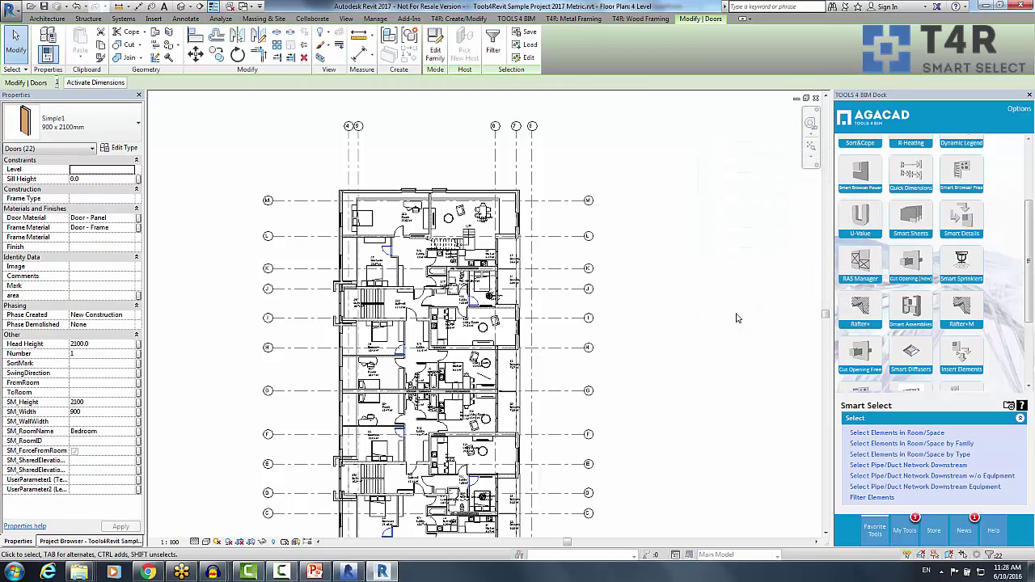
{"action": "middle_click_drag", "start_coordinate": [696, 368], "coordinate": [735, 265]}
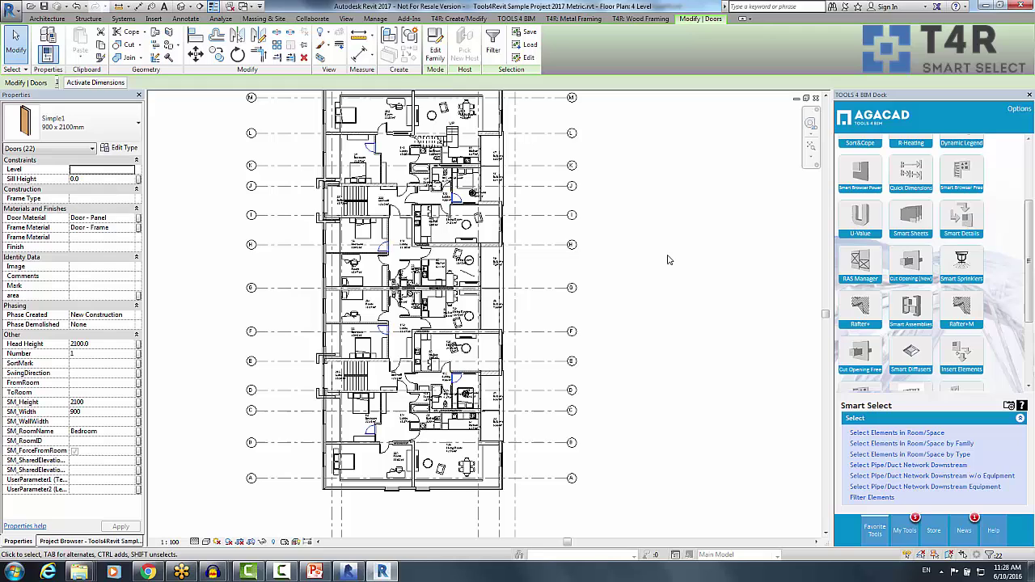
- Change the selected doors to the Single (Outdoor) 1000 x 2100mm type
{"action": "scroll", "coordinate": [451, 234], "scroll_direction": "up", "scroll_amount": 5}
{"action": "scroll", "coordinate": [451, 234], "scroll_direction": "down", "scroll_amount": 4}
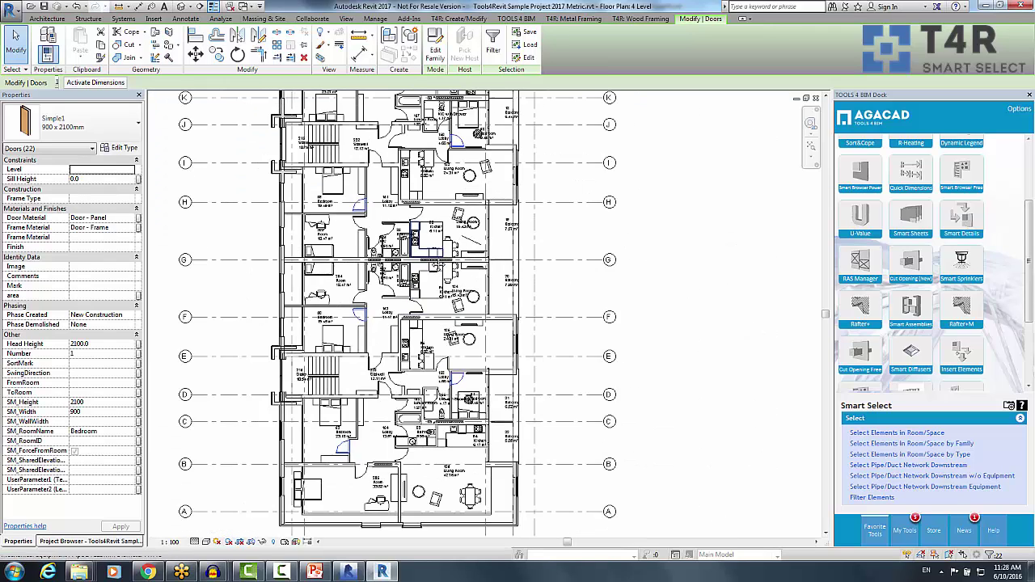
{"action": "left_click", "coordinate": [127, 120]}
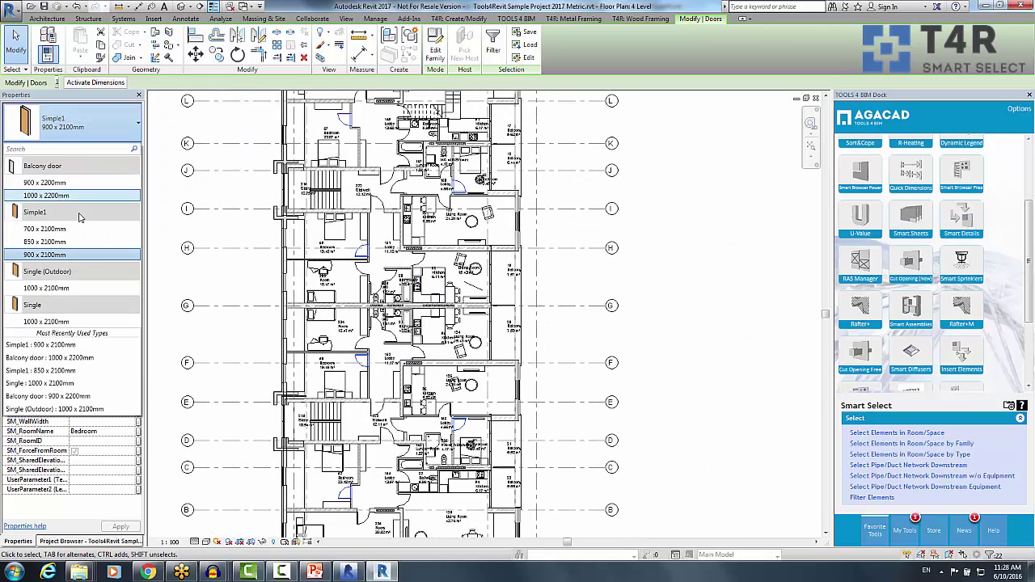
{"action": "left_click", "coordinate": [141, 300]}
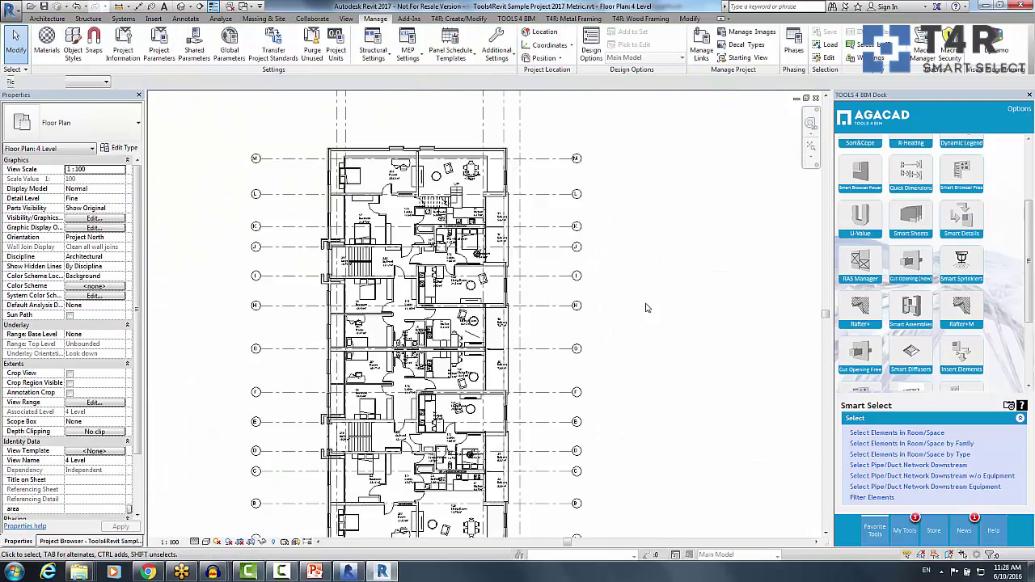
- Pan the 4 Level plan slightly to review the retyped doors
{"action": "middle_click_drag", "start_coordinate": [647, 308], "coordinate": [657, 281]}
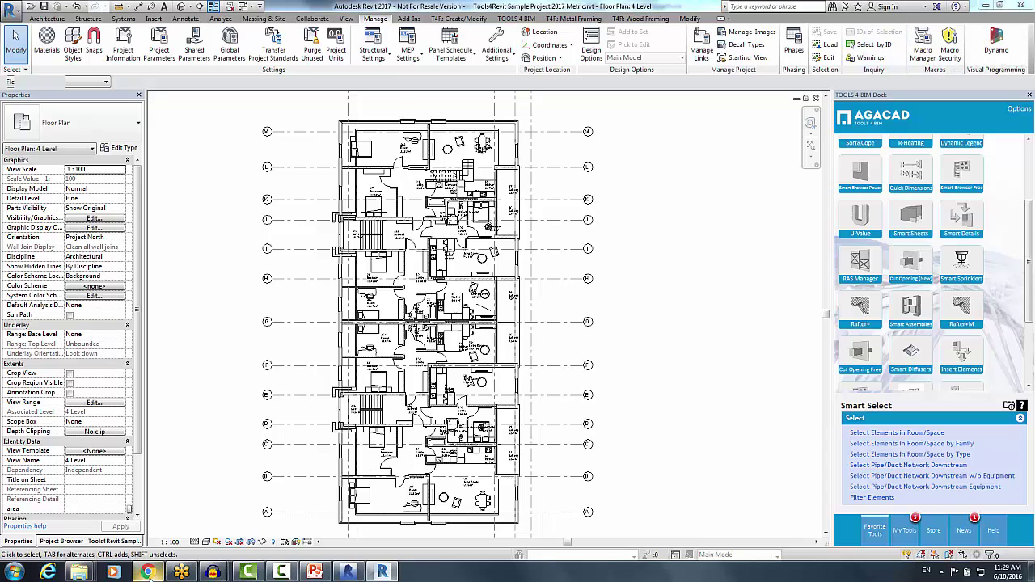
- Bring Chrome back and open the Smart Select page from the AGACAD Products menu
{"action": "left_click", "coordinate": [148, 571]}
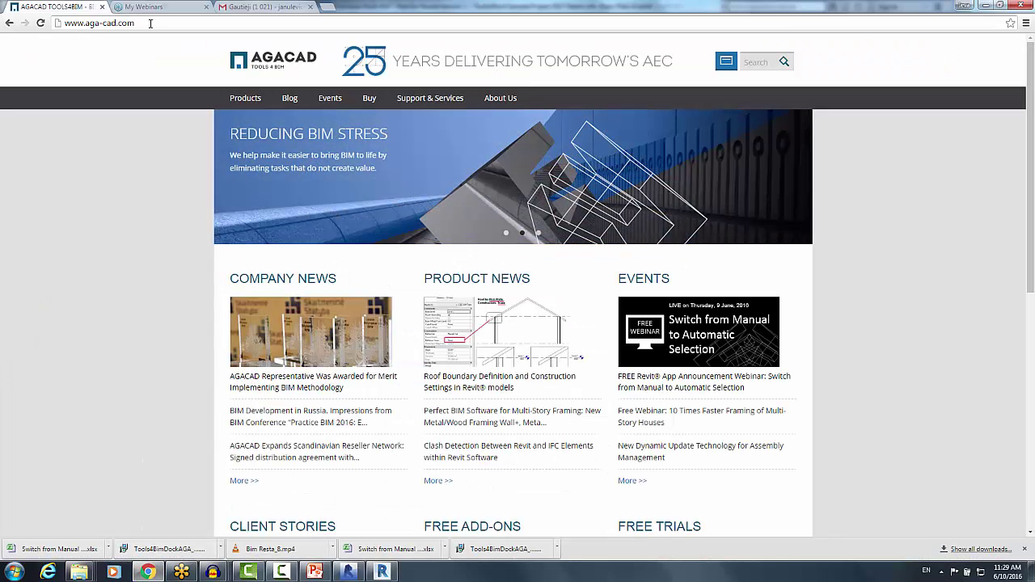
{"action": "left_click", "coordinate": [149, 23]}
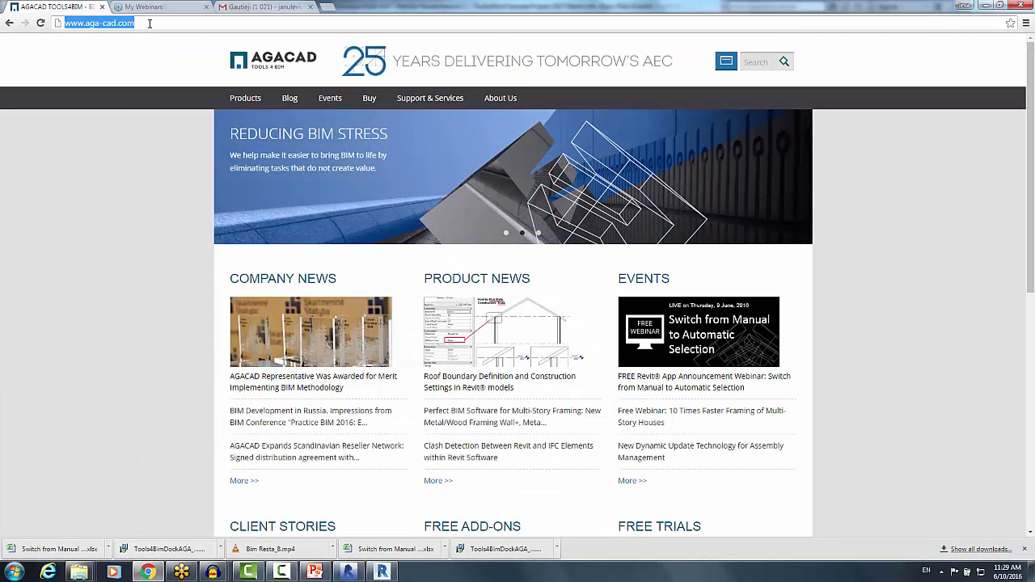
{"action": "left_click", "coordinate": [138, 128]}
{"action": "left_click", "coordinate": [253, 103]}
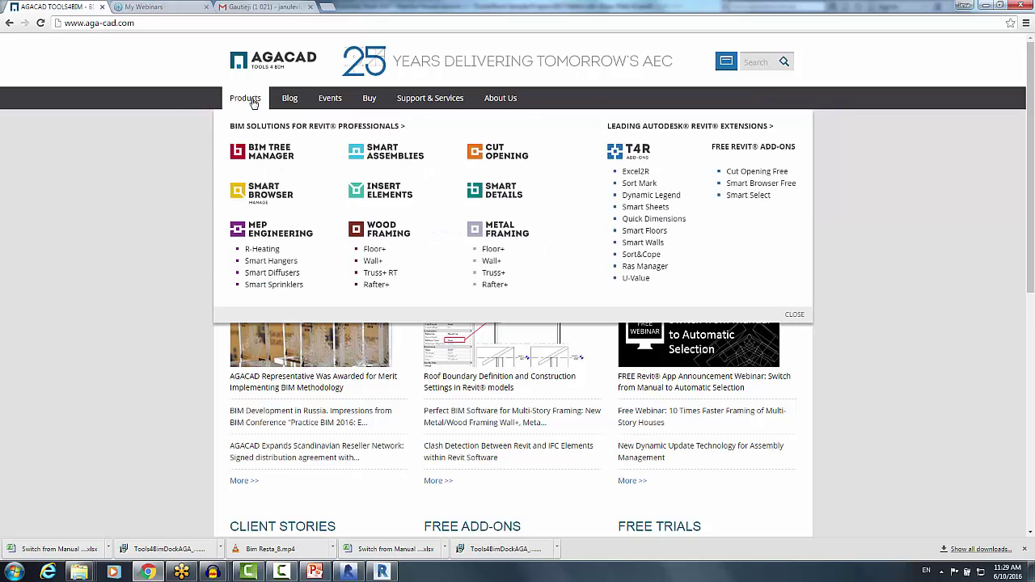
{"action": "left_click", "coordinate": [765, 198]}
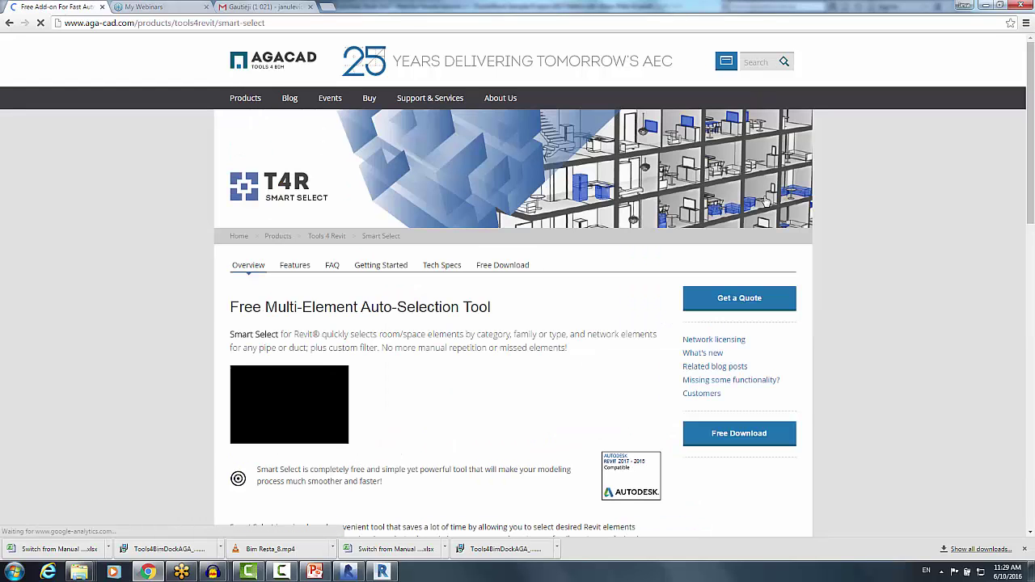
- Open the Smart Select Free Download form and autofill the first and last name
{"action": "left_click", "coordinate": [512, 273]}
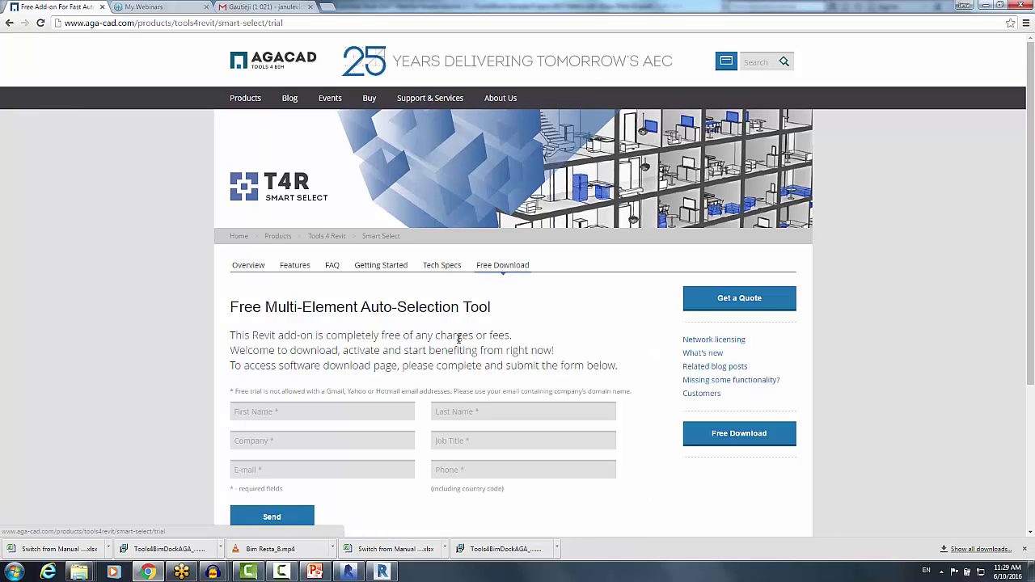
{"action": "scroll", "coordinate": [342, 324], "scroll_direction": "down", "scroll_amount": 2}
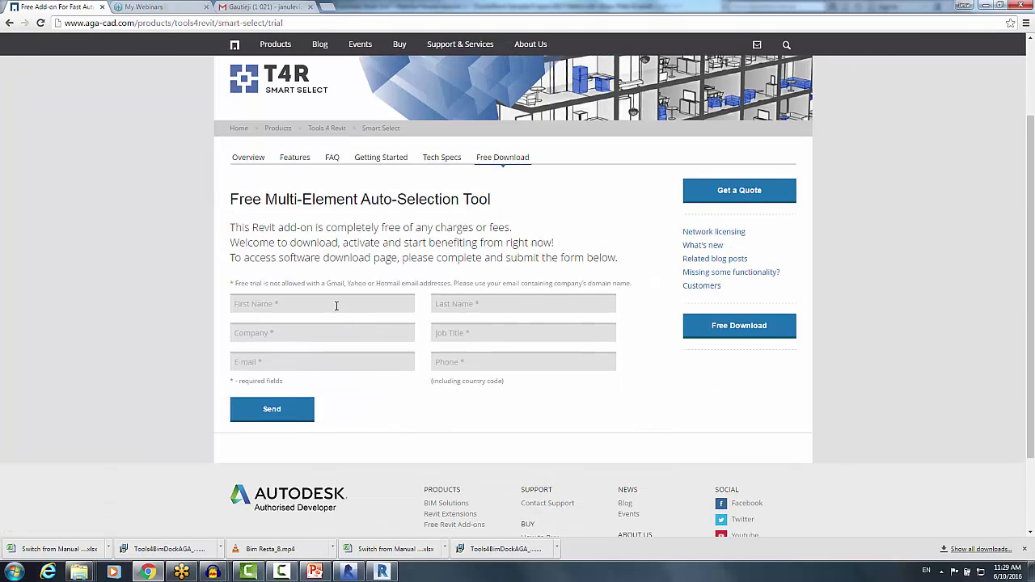
{"action": "left_click", "coordinate": [336, 305]}
{"action": "type", "text": "Ieva"}
{"action": "left_click", "coordinate": [310, 321]}
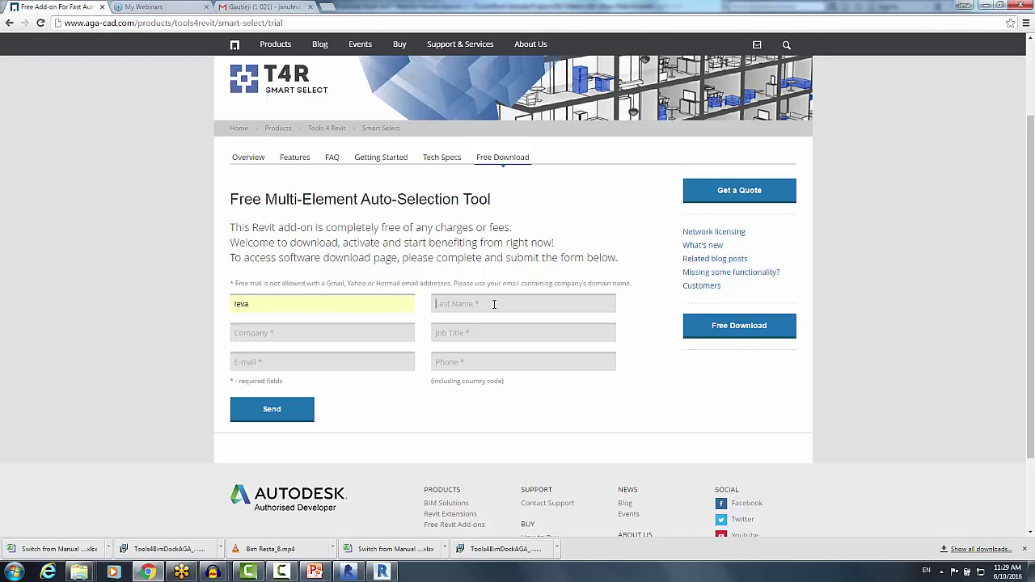
{"action": "left_click", "coordinate": [493, 303]}
{"action": "left_click", "coordinate": [485, 317]}
- Fill company AGACAD, job title Architect, e-mail and phone, then submit the form
{"action": "left_click", "coordinate": [298, 333]}
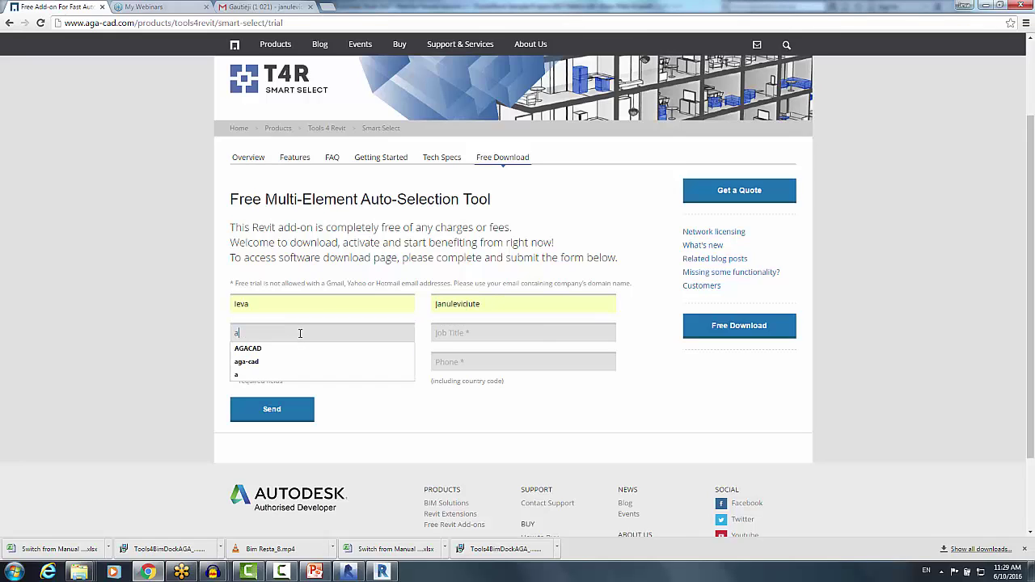
{"action": "left_click", "coordinate": [286, 349]}
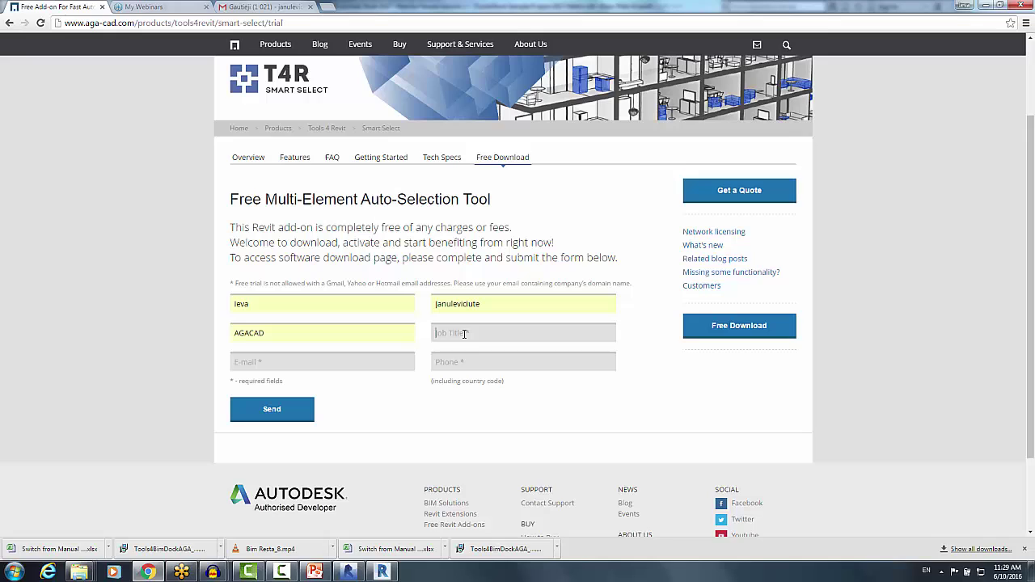
{"action": "left_click", "coordinate": [465, 334]}
{"action": "left_click", "coordinate": [455, 353]}
{"action": "left_click", "coordinate": [277, 364]}
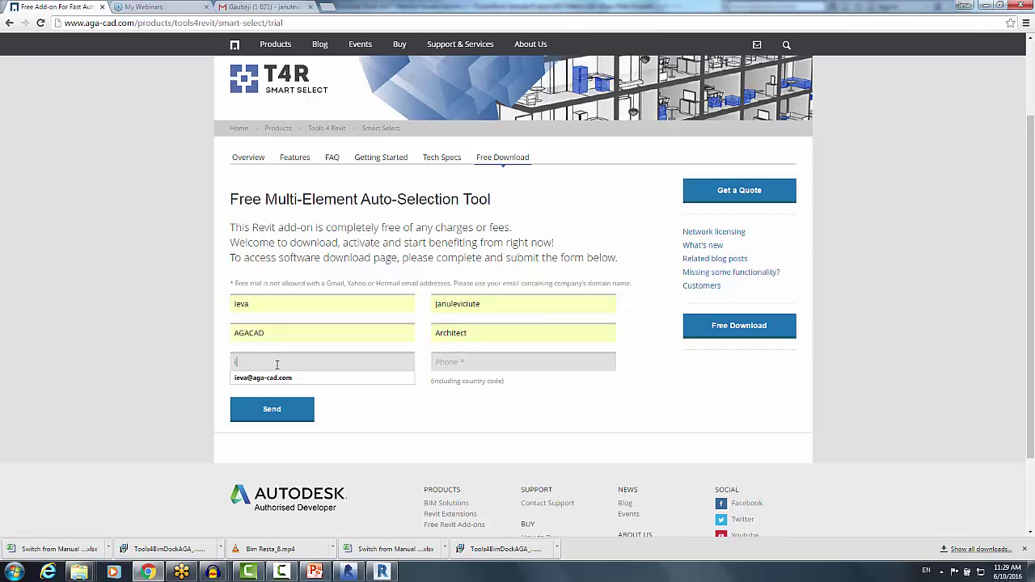
{"action": "left_click", "coordinate": [267, 377]}
{"action": "left_click", "coordinate": [467, 365]}
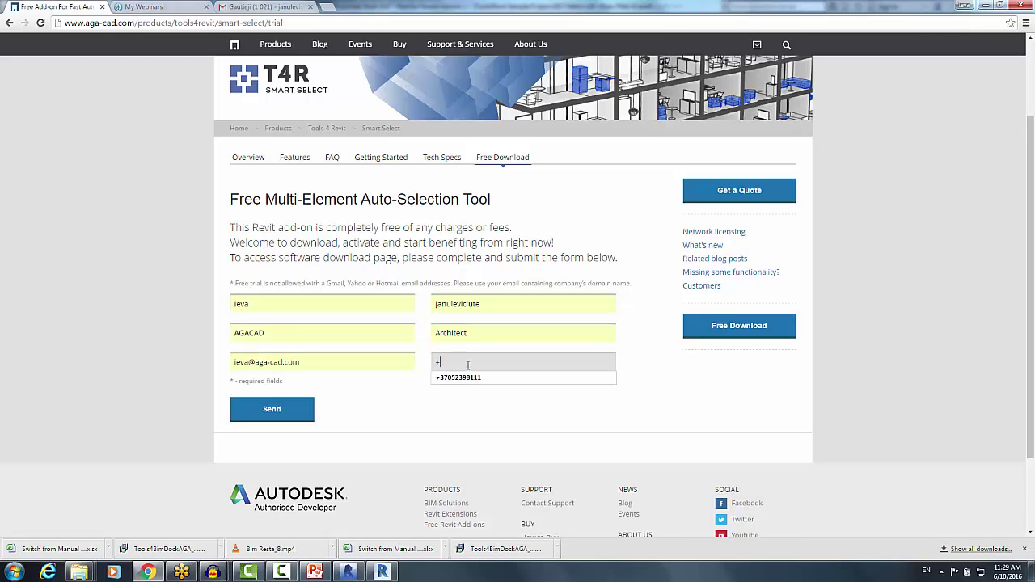
{"action": "left_click", "coordinate": [464, 377]}
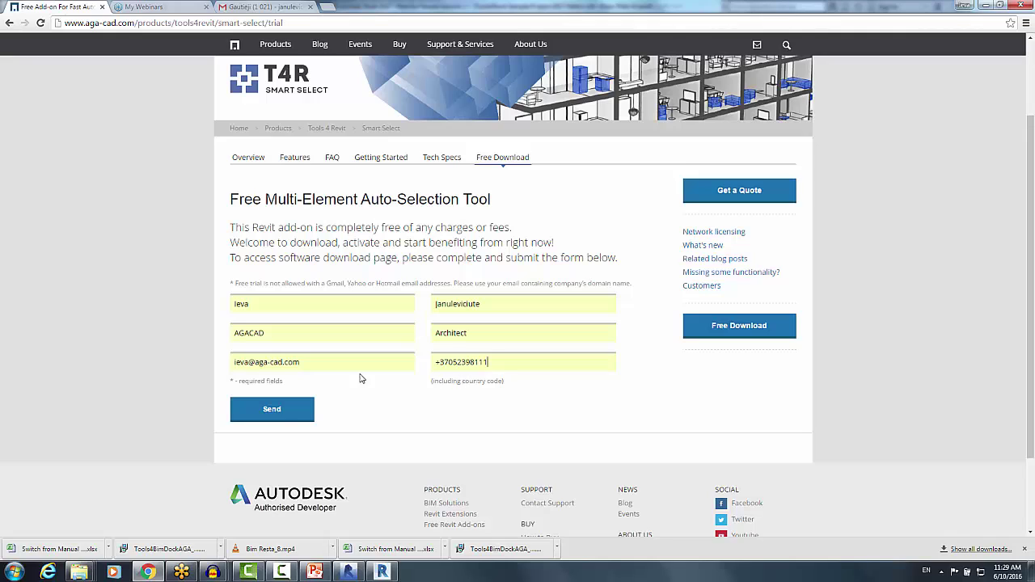
{"action": "left_click", "coordinate": [280, 412]}
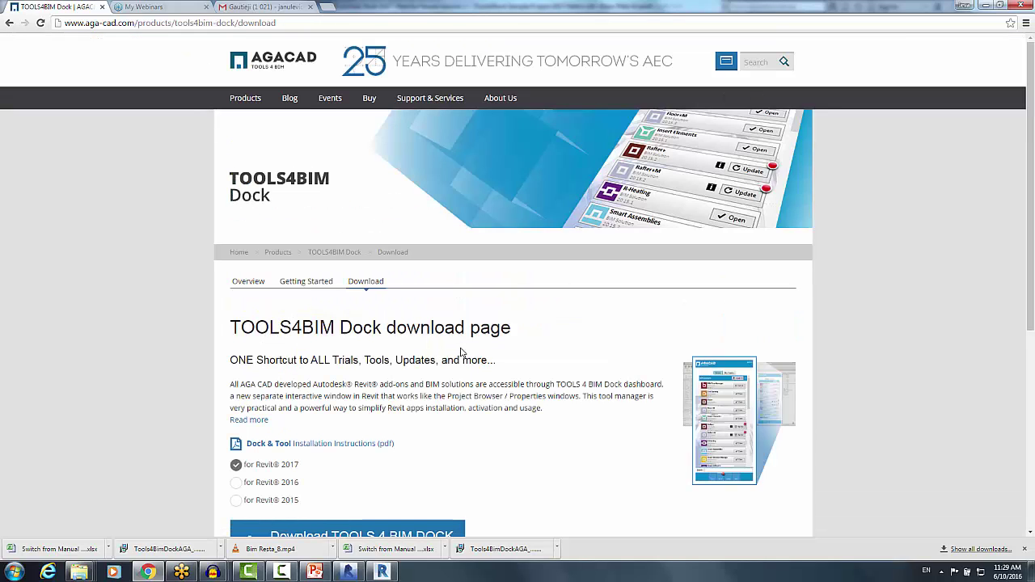
- Choose the Revit 2016 version and save the TOOLS4BIM Dock .msi installer to the Desktop
{"action": "scroll", "coordinate": [443, 408], "scroll_direction": "down", "scroll_amount": 2}
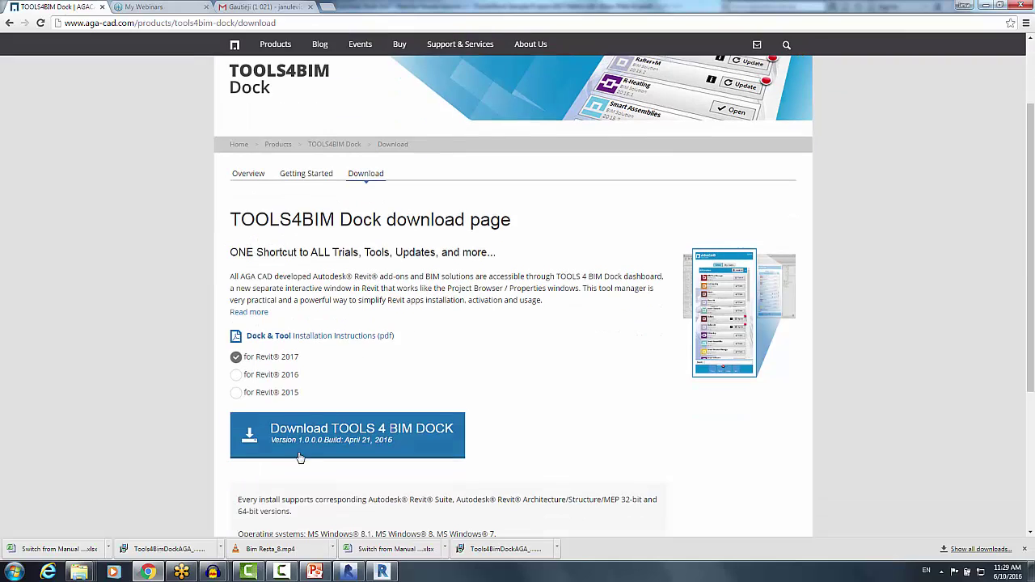
{"action": "left_click", "coordinate": [288, 377]}
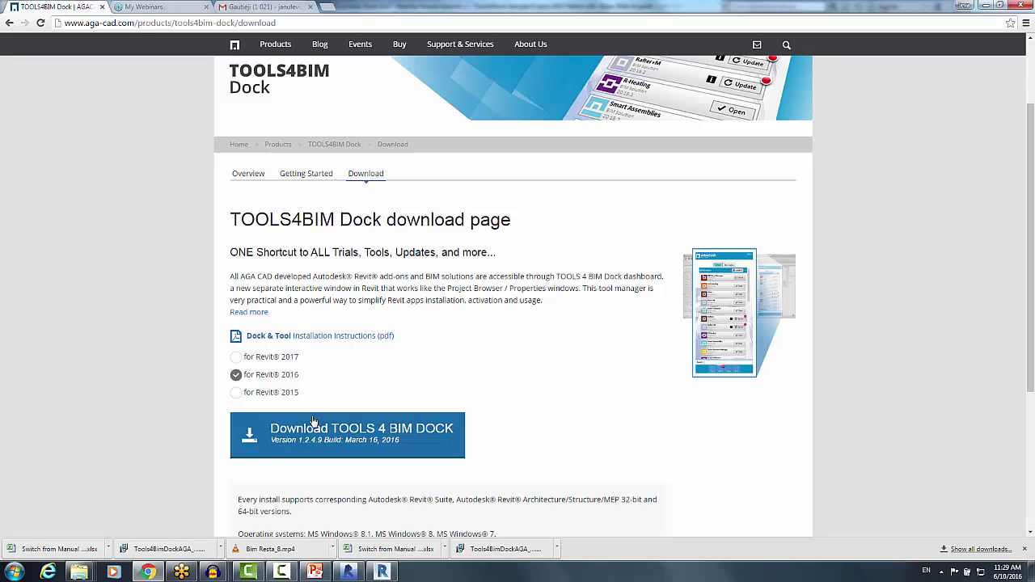
{"action": "left_click", "coordinate": [419, 434]}
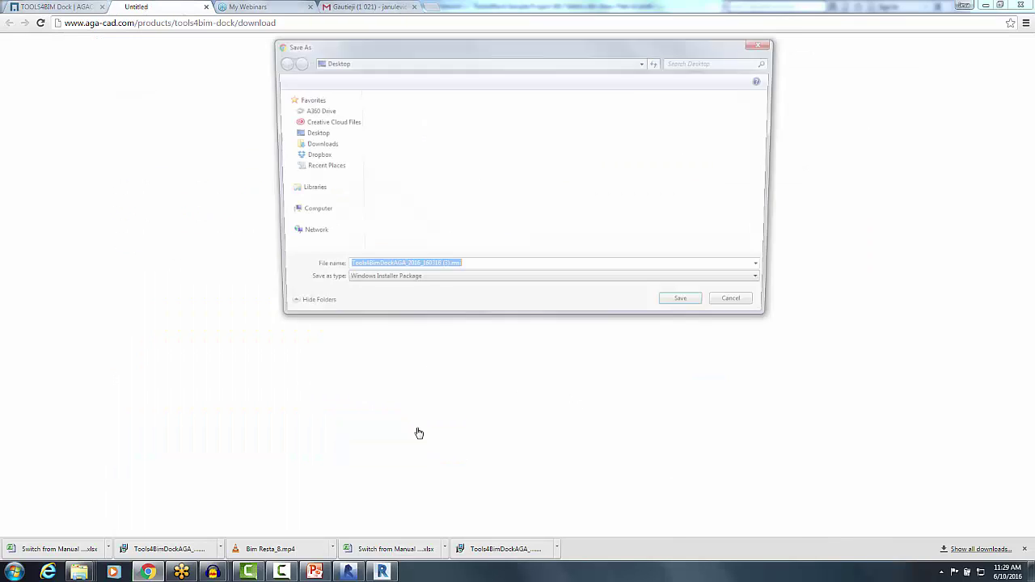
{"action": "left_click", "coordinate": [307, 134]}
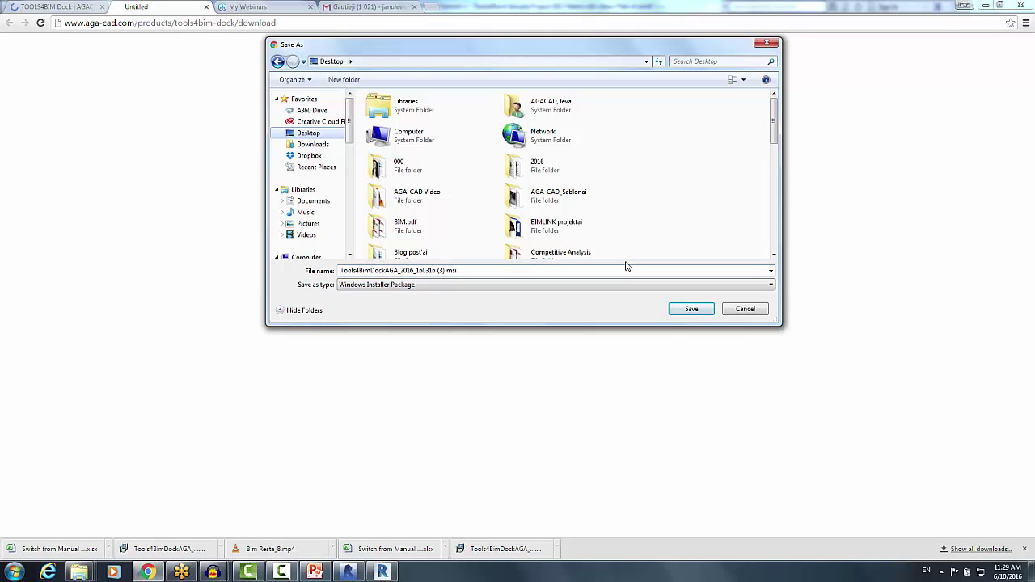
{"action": "left_click", "coordinate": [689, 310]}
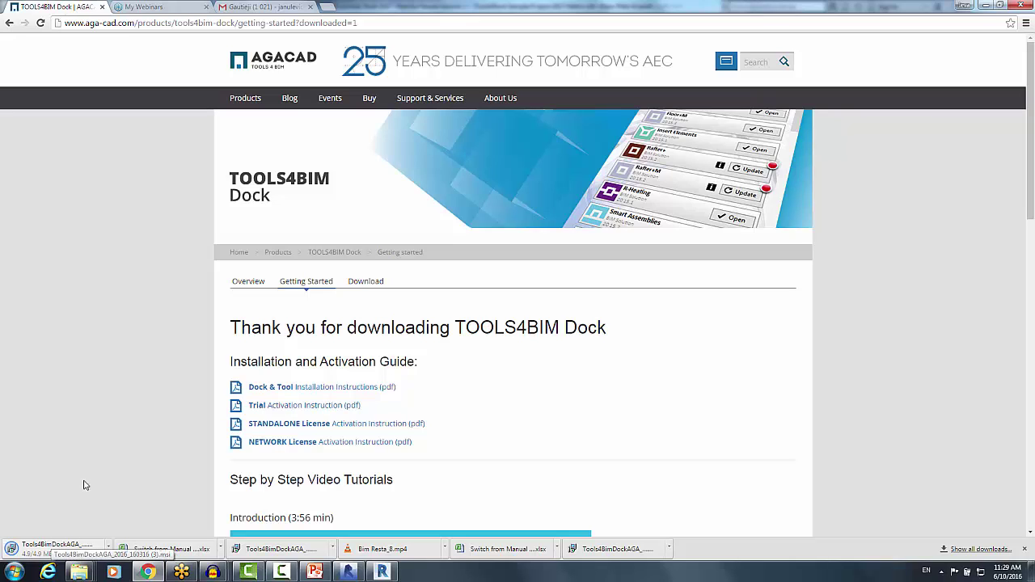
- Restore Revit 2016 maximized with the TOOLS 4 BIM ribbon tab active
{"action": "left_click", "coordinate": [351, 572]}
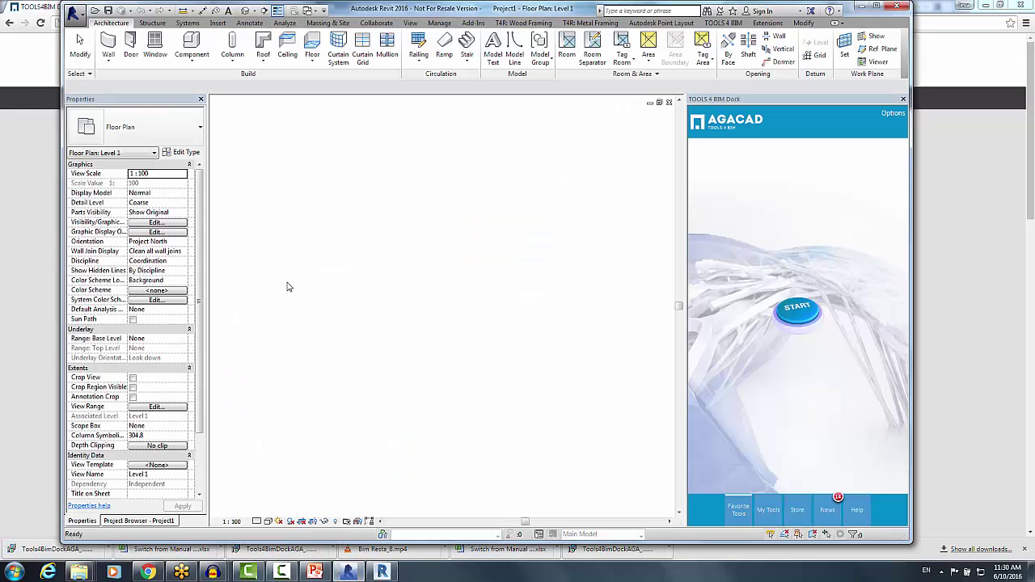
{"action": "left_click", "coordinate": [723, 23]}
{"action": "left_click", "coordinate": [875, 6]}
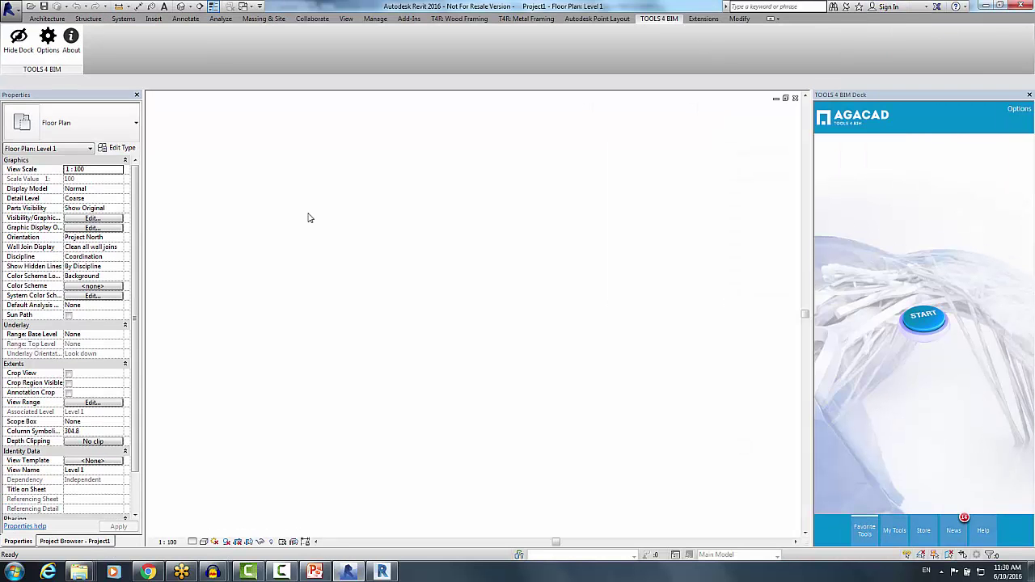
- Toggle the TOOLS4BIM Dock panel off and on, leaving it showing
{"action": "left_click", "coordinate": [18, 40]}
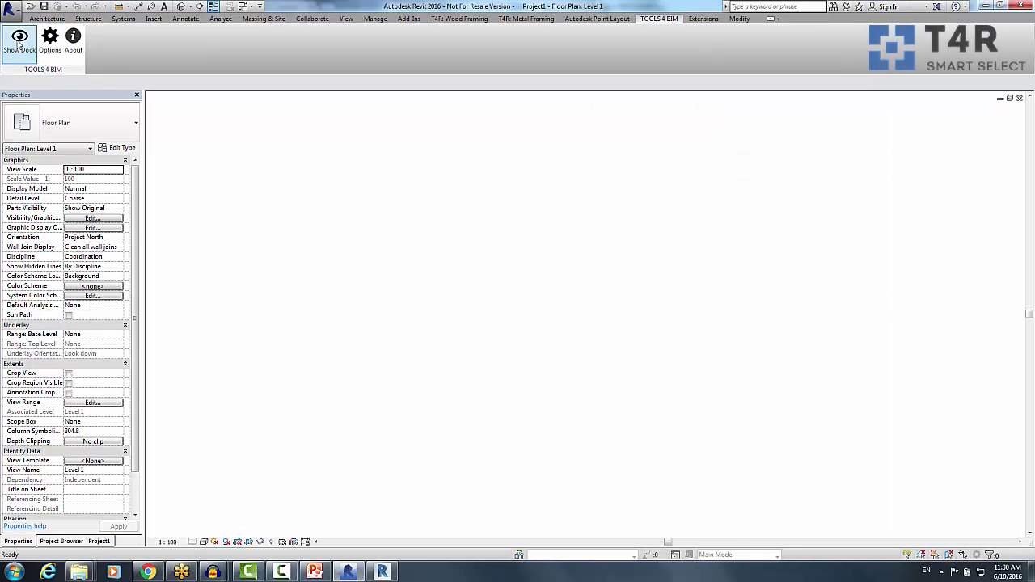
{"action": "left_click", "coordinate": [18, 40]}
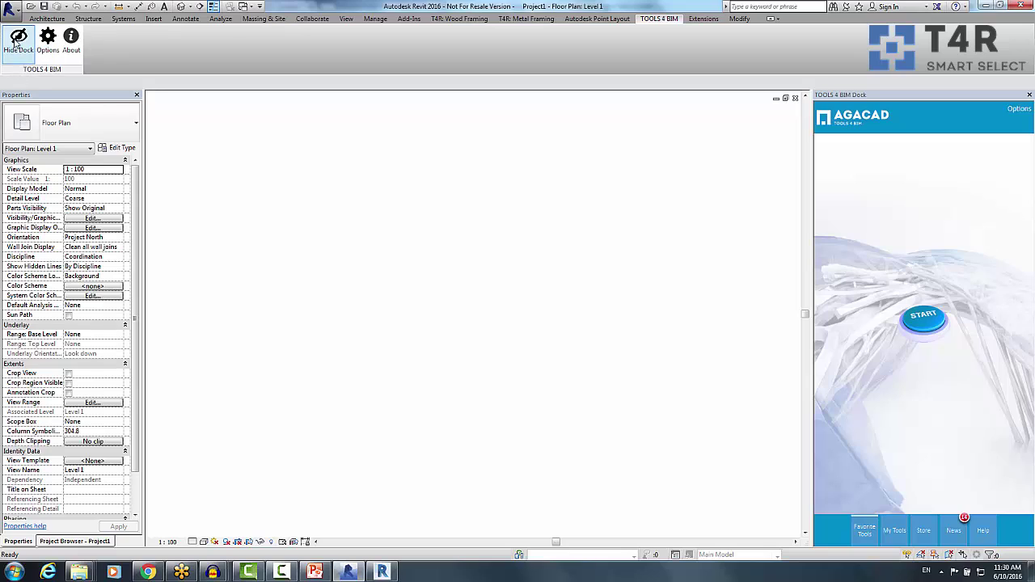
{"action": "left_click", "coordinate": [18, 40]}
{"action": "left_click", "coordinate": [20, 42]}
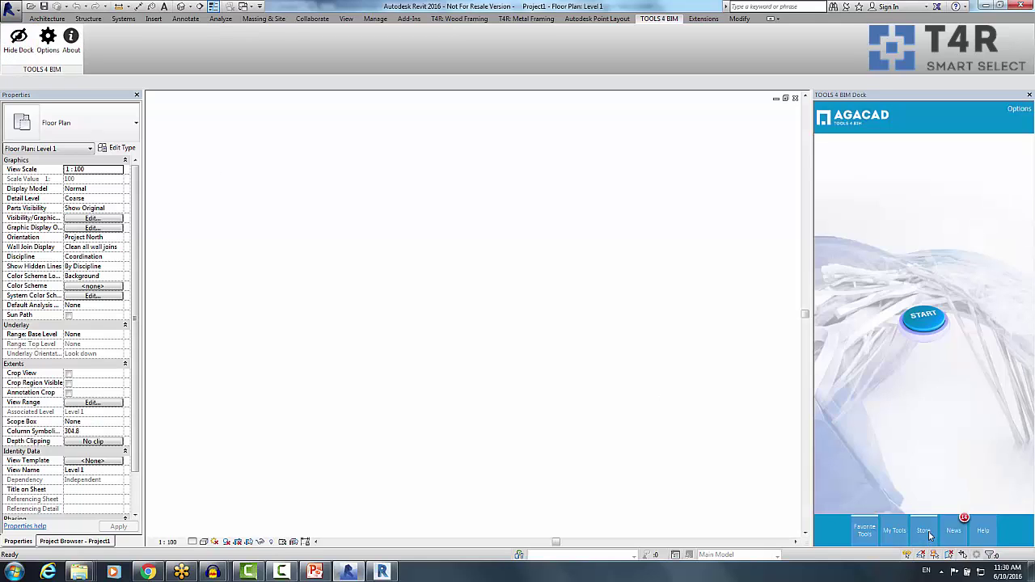
- Install Smart Select from the TOOLS4BIM Dock Store and dismiss the success message
{"action": "left_click", "coordinate": [929, 535]}
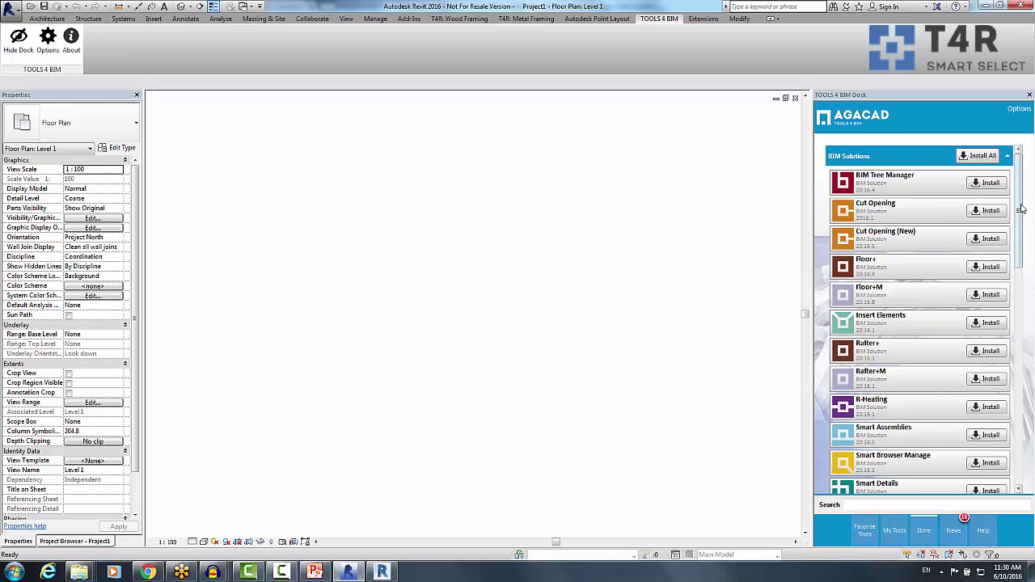
{"action": "left_click_drag", "start_coordinate": [1020, 244], "coordinate": [1018, 430]}
{"action": "left_click", "coordinate": [989, 337]}
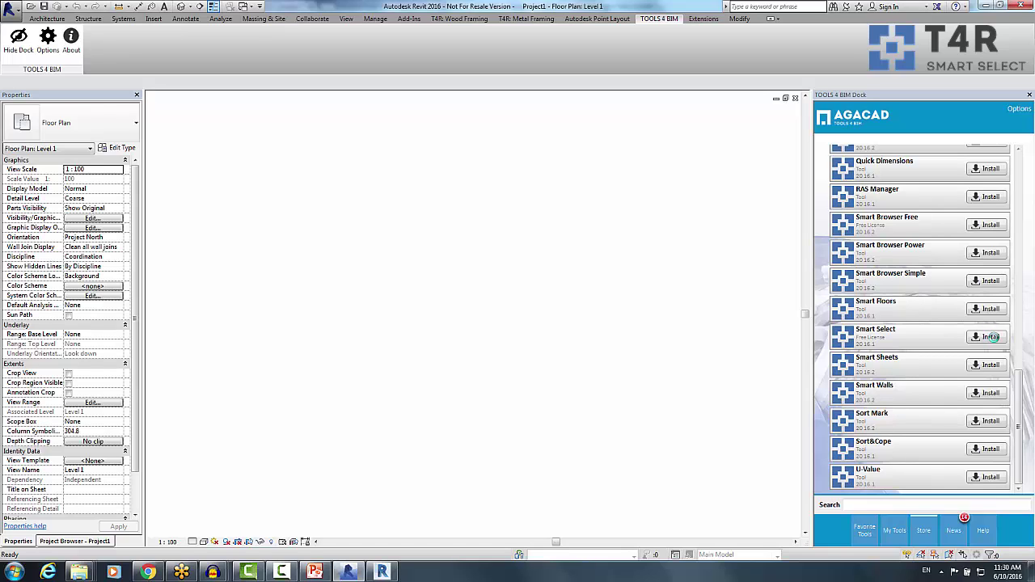
{"action": "left_click", "coordinate": [859, 331]}
- Show the dock's Favorite Tools and expand Smart Select's selection commands, Select Elements in Room/Space through Filter Elements
{"action": "left_click", "coordinate": [864, 532]}
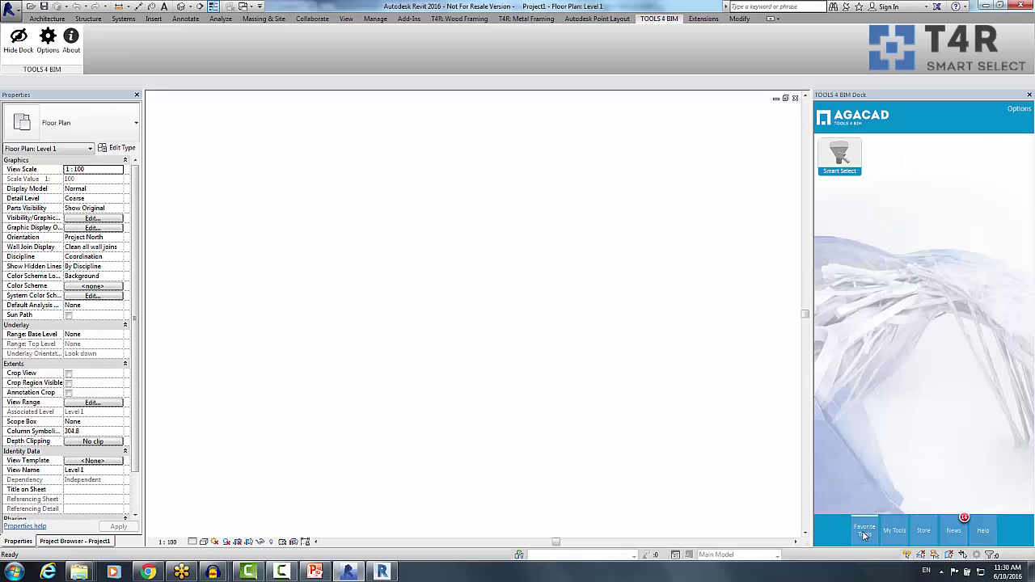
{"action": "left_click", "coordinate": [843, 165]}
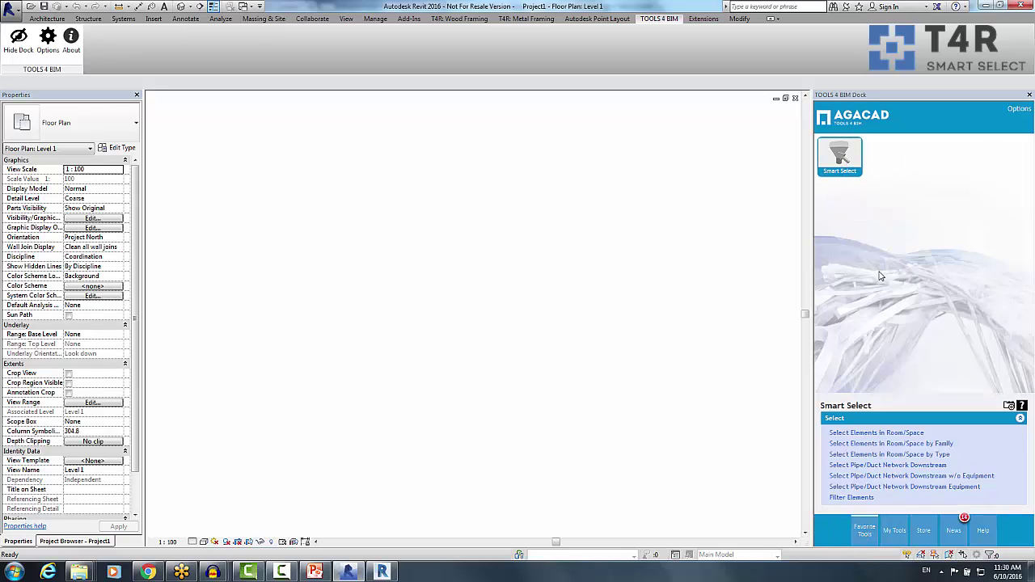